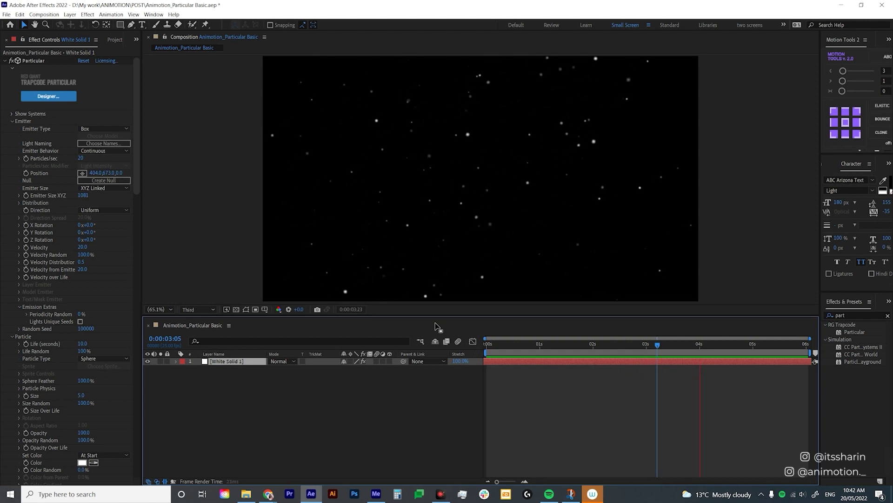
Examine the finished particle system's emitter, motion, particle type, size over life, opacity and color settings in the Particular Designer.
{"action": "key", "text": "space"}
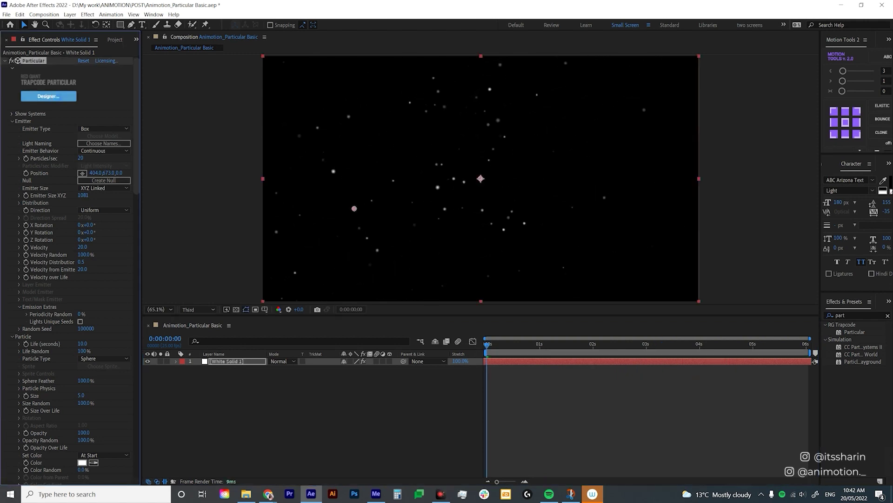
{"action": "left_click", "coordinate": [56, 97]}
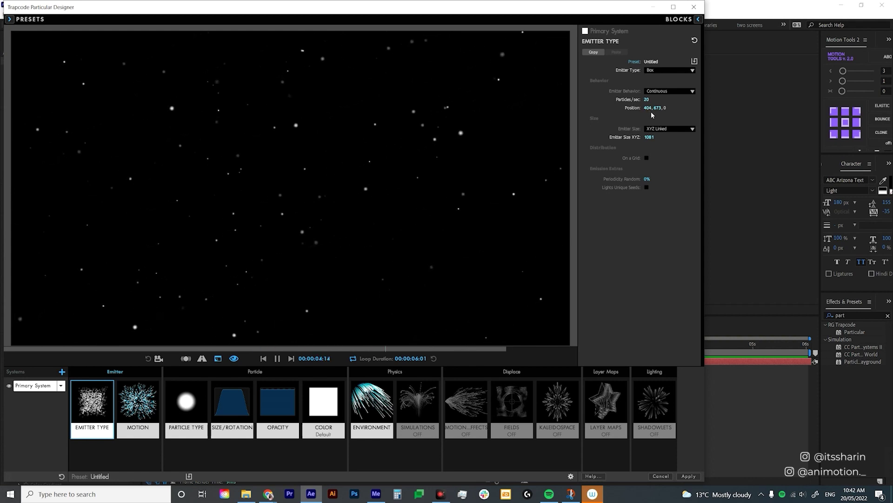
{"action": "left_click_drag", "start_coordinate": [648, 108], "coordinate": [683, 107]}
{"action": "left_click", "coordinate": [141, 419]}
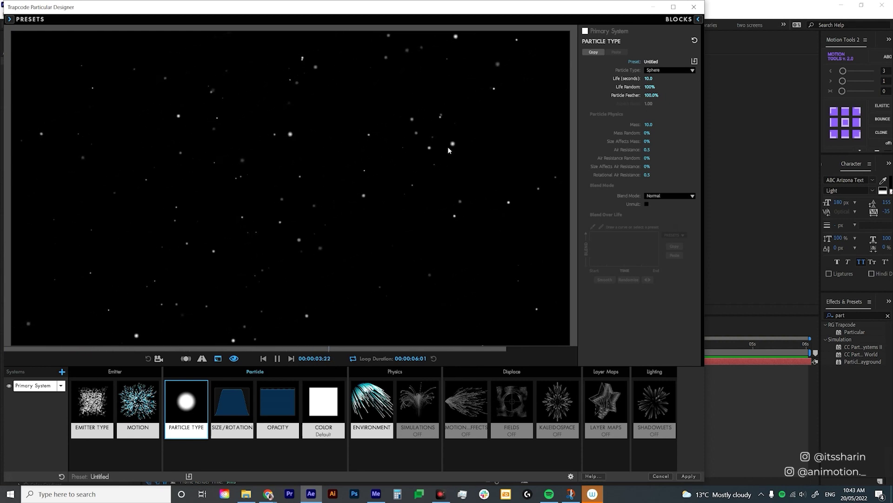
{"action": "left_click", "coordinate": [233, 406]}
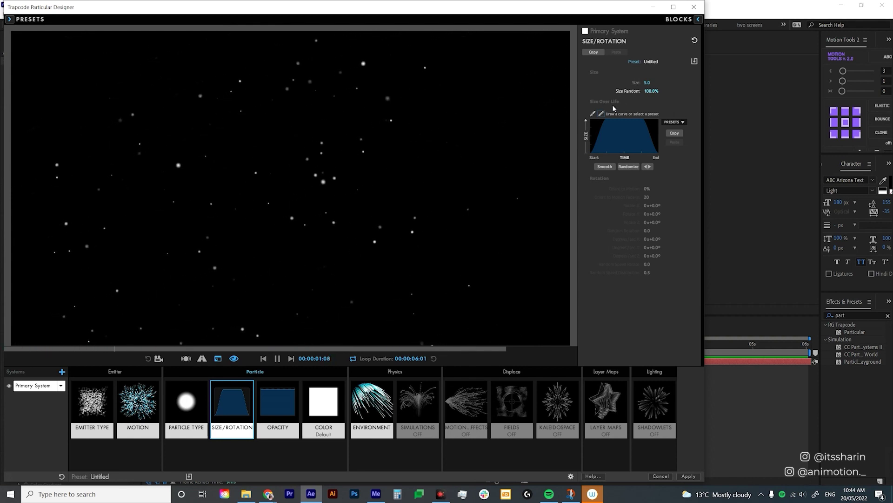
{"action": "left_click", "coordinate": [681, 122]}
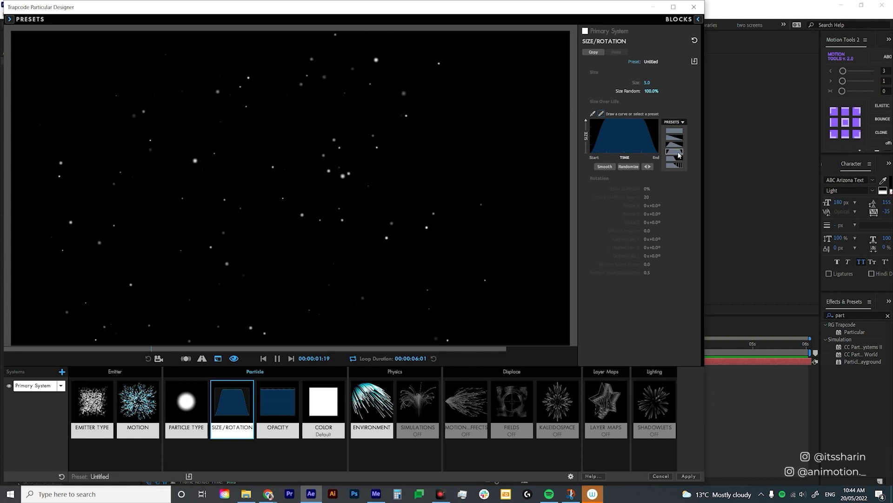
{"action": "left_click", "coordinate": [279, 414]}
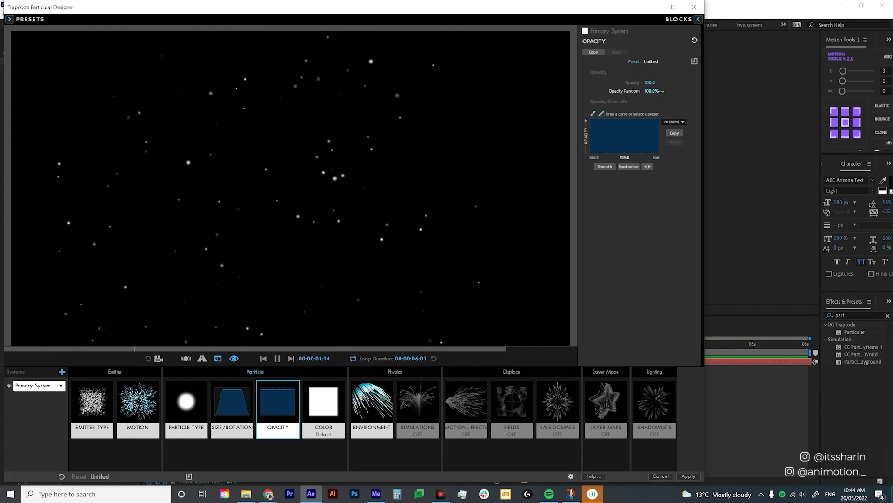
{"action": "left_click", "coordinate": [310, 406]}
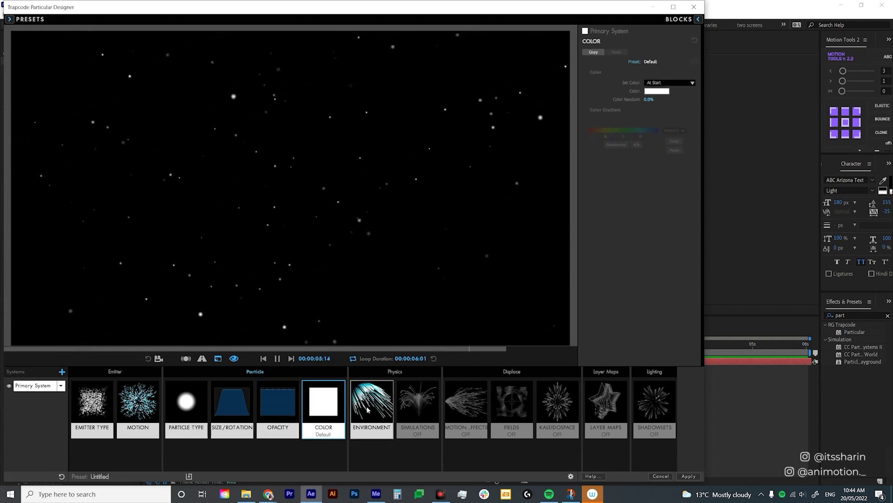
Try a lower Wind X in the Environment settings and apply the Designer changes.
{"action": "left_click", "coordinate": [371, 409]}
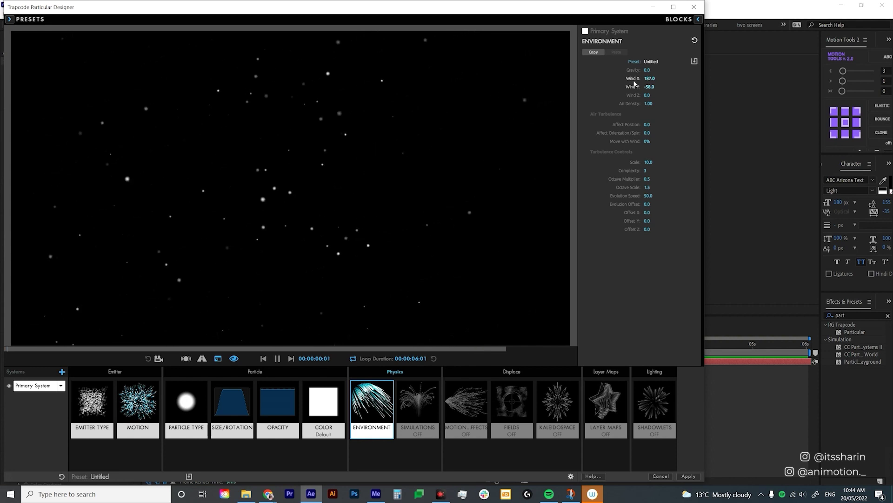
{"action": "left_click_drag", "start_coordinate": [648, 79], "coordinate": [623, 79]}
{"action": "left_click", "coordinate": [689, 476]}
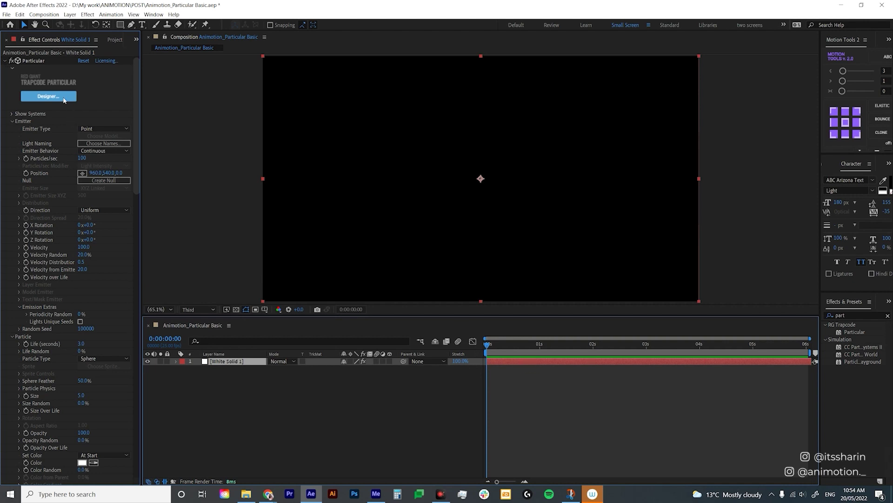
In the Particular Designer, move the emitter to position 985, 540, 0 and set its type to Box.
{"action": "left_click", "coordinate": [49, 96]}
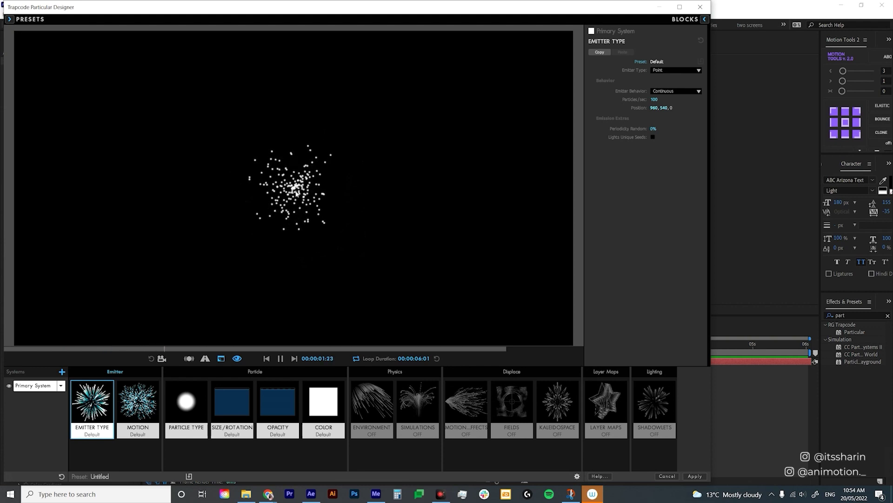
{"action": "mouse_move", "coordinate": [292, 186]}
{"action": "left_mouse_down"}
{"action": "mouse_move", "coordinate": [206, 186]}
{"action": "mouse_move", "coordinate": [365, 185]}
{"action": "mouse_move", "coordinate": [298, 189]}
{"action": "left_mouse_up"}
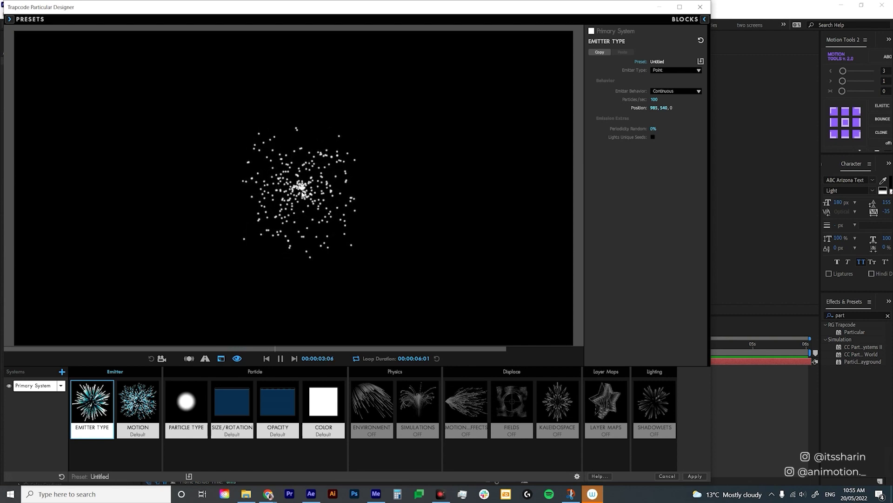
{"action": "left_click", "coordinate": [684, 70]}
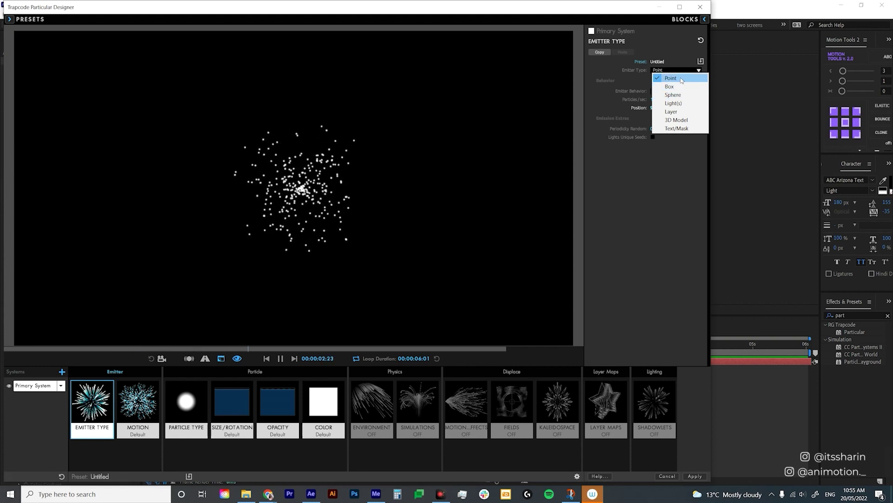
{"action": "left_click", "coordinate": [680, 87]}
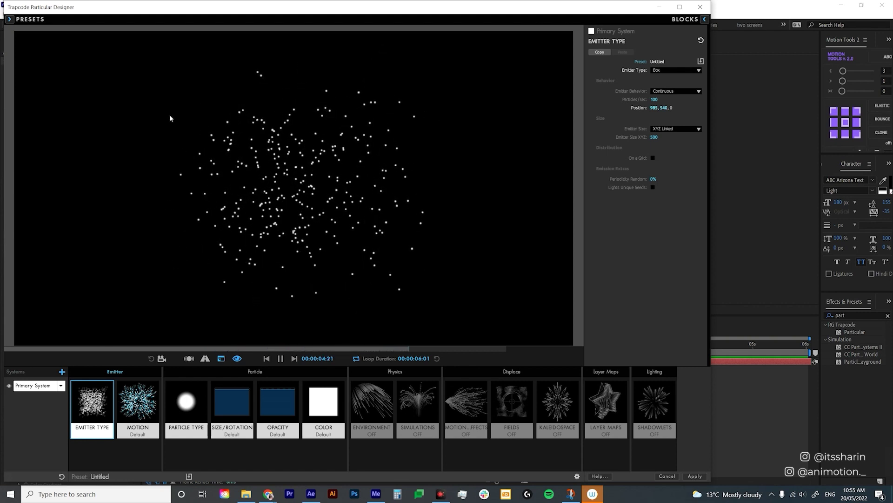
Try the Sphere emitter type and return the emitter to Box.
{"action": "left_click", "coordinate": [684, 69]}
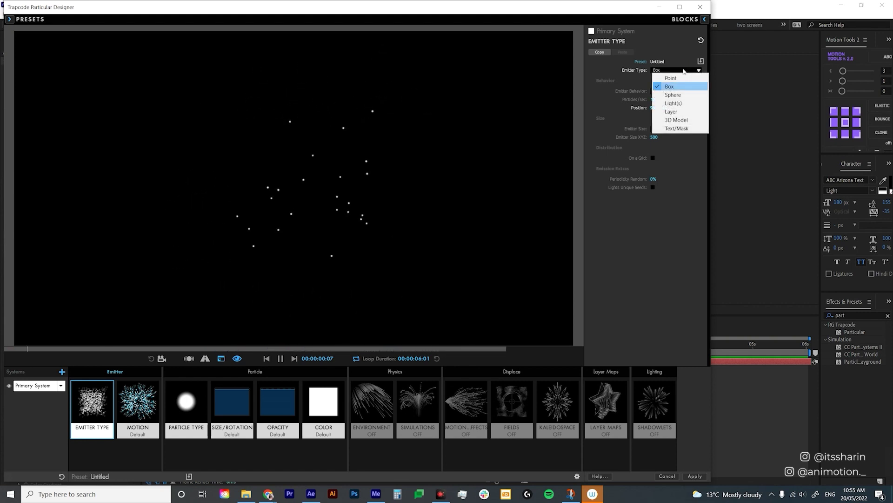
{"action": "left_click", "coordinate": [679, 98]}
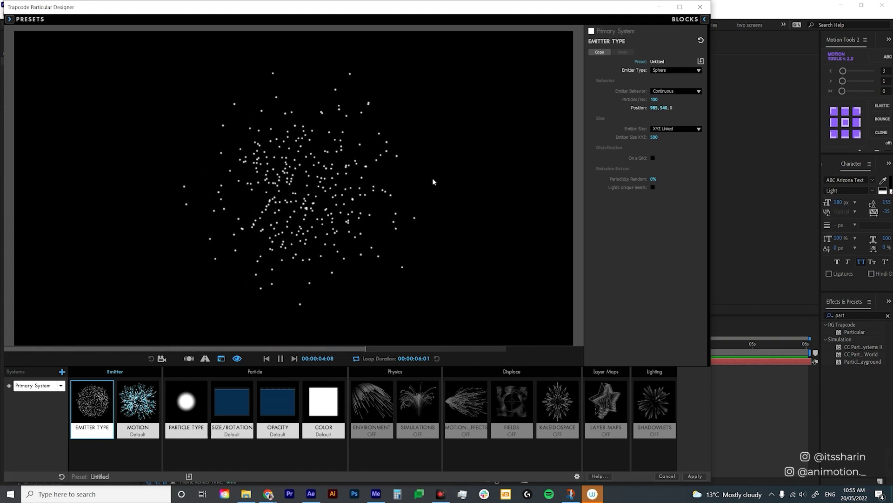
{"action": "left_click", "coordinate": [674, 69]}
{"action": "left_click", "coordinate": [675, 87]}
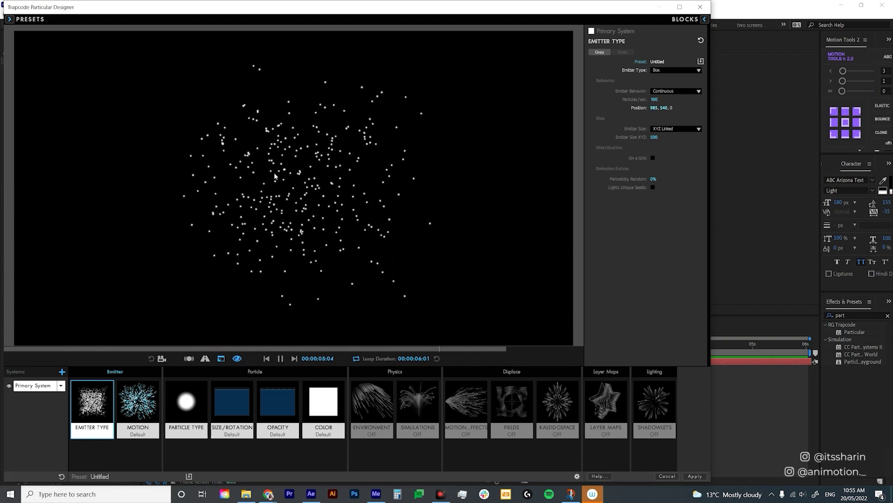
Set the emitter's particles per second to 10 and enlarge its linked XYZ size to about 1053.
{"action": "left_click", "coordinate": [656, 99]}
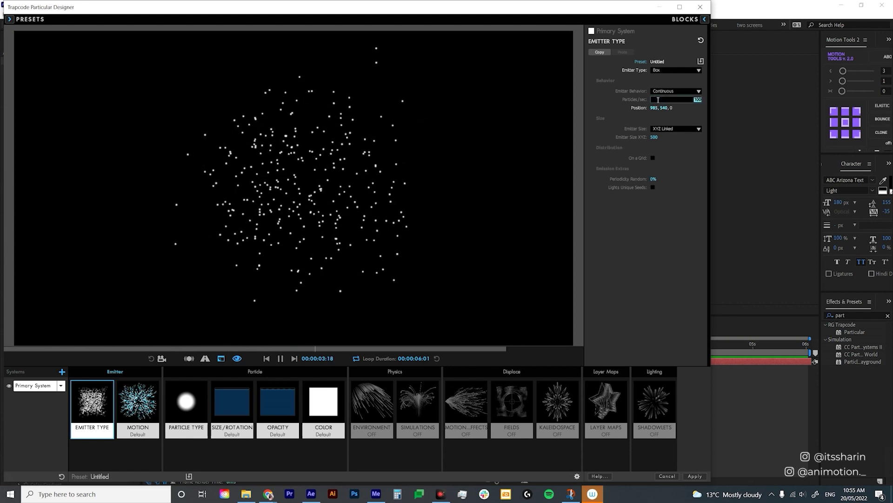
{"action": "type", "text": "10"}
{"action": "key", "text": "Return"}
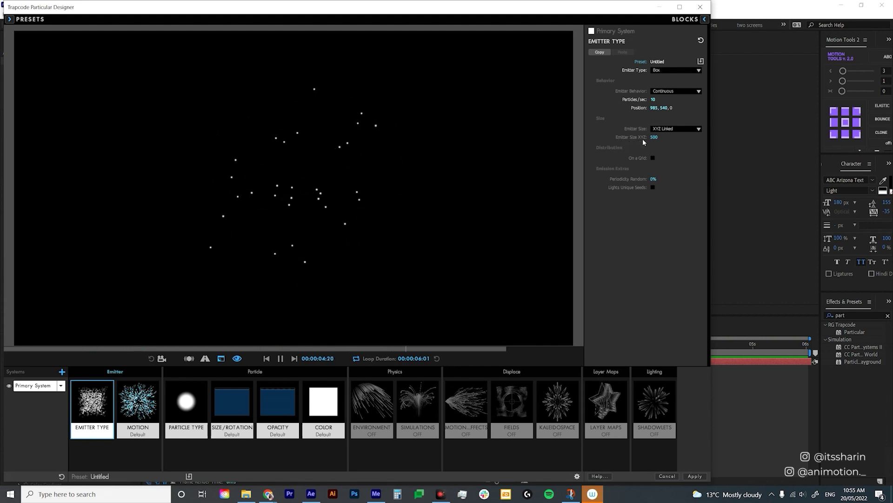
{"action": "mouse_move", "coordinate": [655, 138]}
{"action": "left_mouse_down"}
{"action": "mouse_move", "coordinate": [670, 137]}
{"action": "mouse_move", "coordinate": [639, 137]}
{"action": "left_mouse_up"}
Switch the emitter size to XYZ Individual and try about 1430 for X, 937 for Y and 751 for Z.
{"action": "left_click", "coordinate": [683, 129]}
{"action": "left_click", "coordinate": [704, 145]}
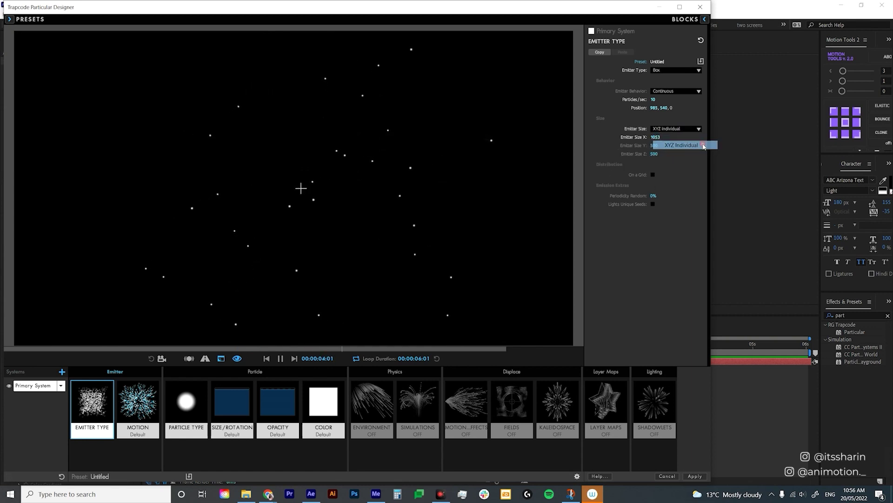
{"action": "left_click_drag", "start_coordinate": [658, 137], "coordinate": [670, 145]}
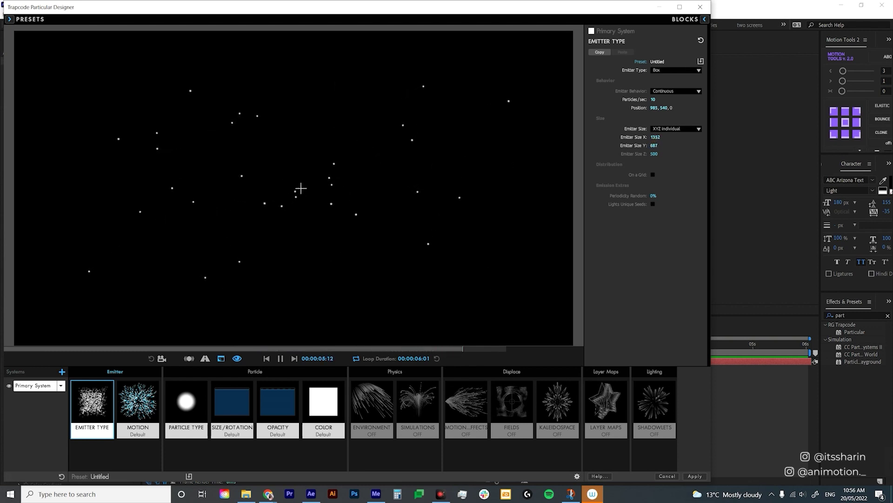
{"action": "left_click_drag", "start_coordinate": [656, 137], "coordinate": [693, 154]}
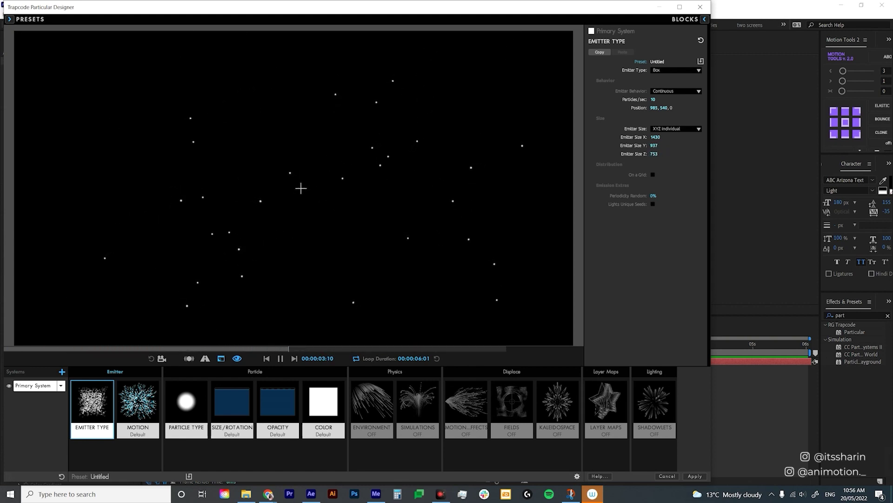
Switch the emitter size back to XYZ Linked and set it to about 1233.
{"action": "left_click", "coordinate": [689, 128]}
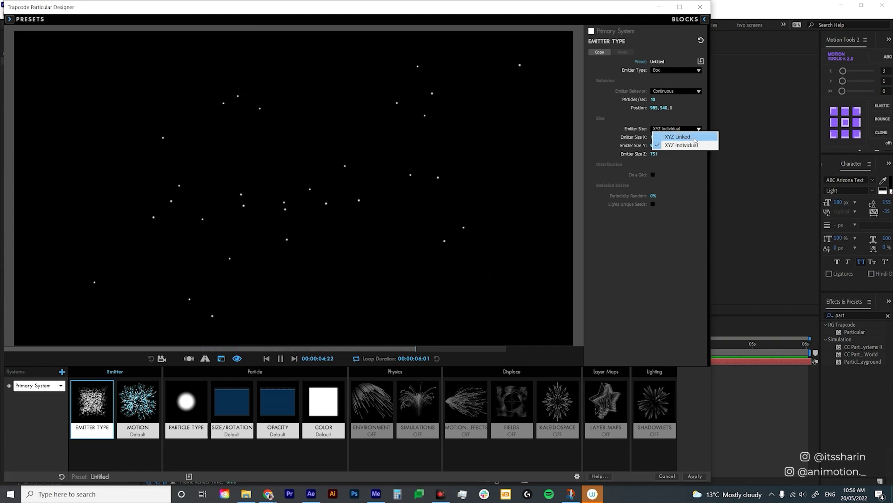
{"action": "left_click", "coordinate": [693, 137]}
{"action": "left_click_drag", "start_coordinate": [655, 137], "coordinate": [562, 137]}
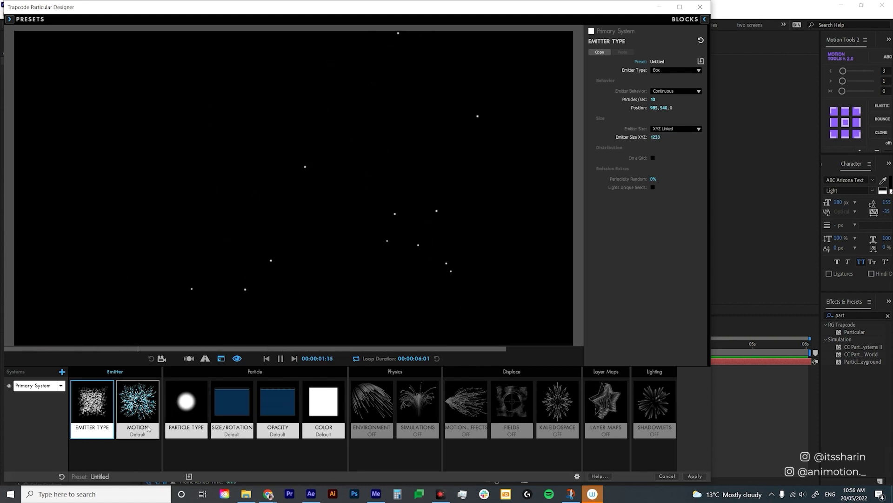
Try rotating the emitter in the Motion settings by about 176° in X, 36° in Y and 42° in Z.
{"action": "left_click", "coordinate": [148, 429]}
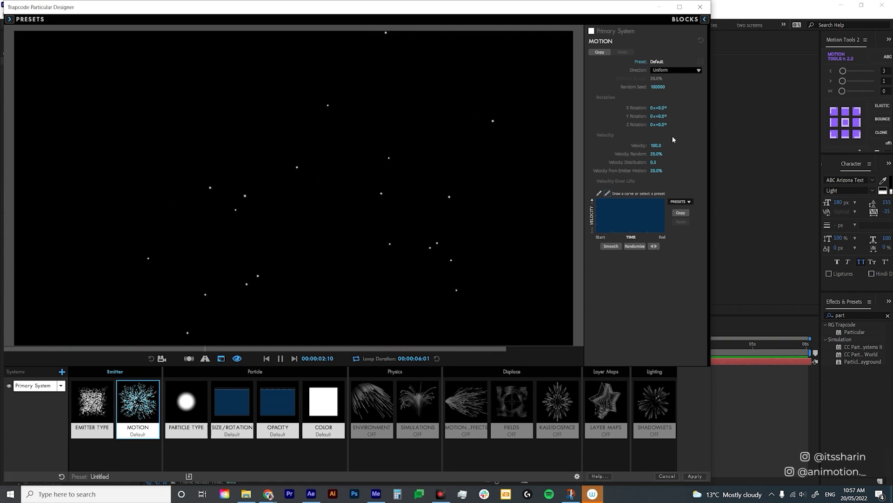
{"action": "left_click_drag", "start_coordinate": [661, 108], "coordinate": [299, 186]}
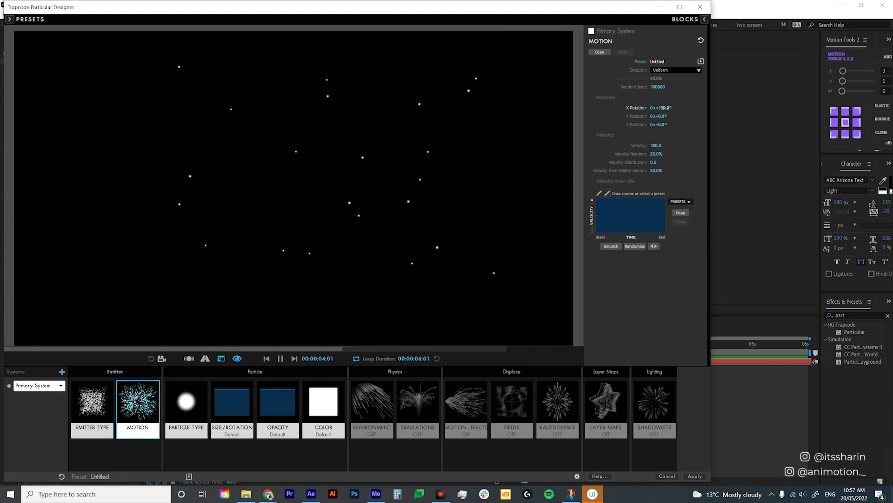
{"action": "left_click_drag", "start_coordinate": [661, 116], "coordinate": [679, 124]}
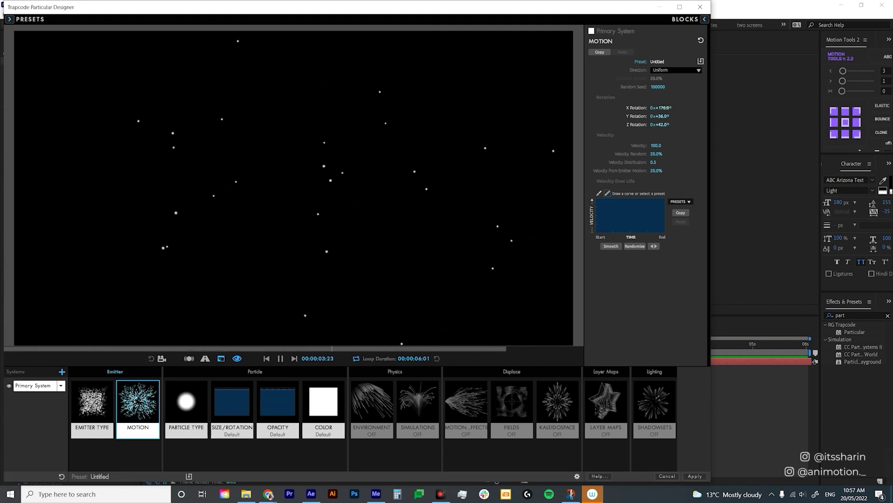
Reset the emitter's X, Y and Z rotation to 0.
{"action": "left_click", "coordinate": [669, 110]}
{"action": "type", "text": "0"}
{"action": "key", "text": "Tab"}
{"action": "key", "text": "Tab"}
{"action": "type", "text": "0"}
{"action": "key", "text": "Tab"}
{"action": "type", "text": "0"}
{"action": "key", "text": "Return"}
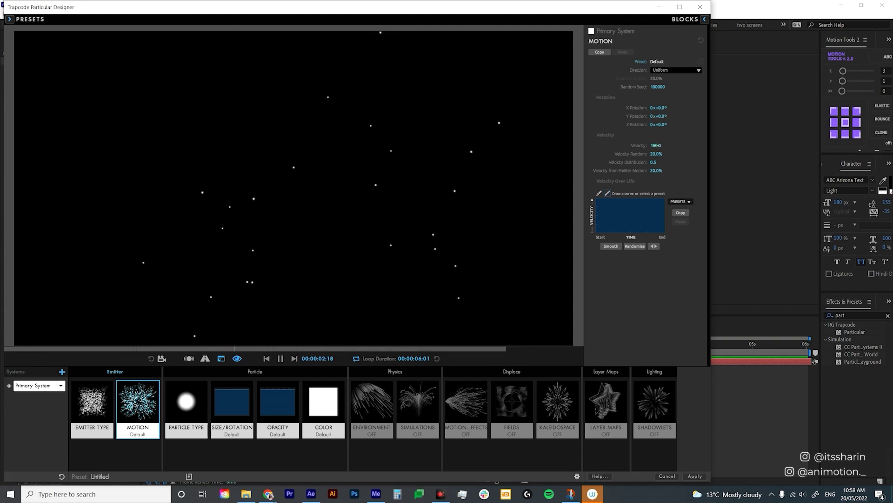
Try a particle velocity of 342, slow it to about 22, and increase the velocity random percentage.
{"action": "left_click_drag", "start_coordinate": [656, 146], "coordinate": [695, 146]}
{"action": "left_click_drag", "start_coordinate": [656, 146], "coordinate": [301, 188]}
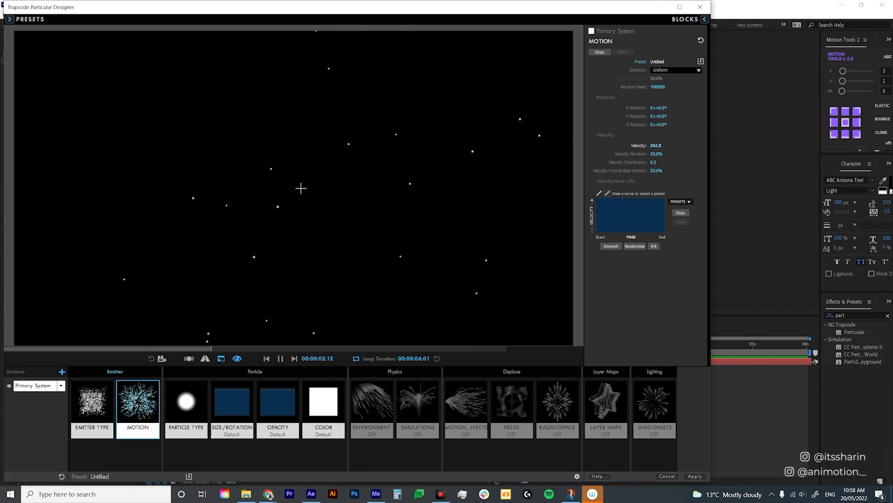
{"action": "left_click_drag", "start_coordinate": [656, 146], "coordinate": [618, 146]}
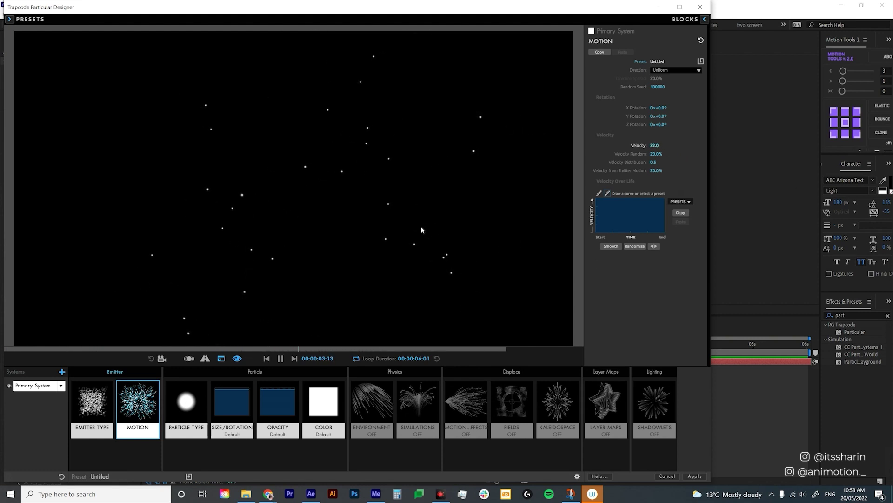
{"action": "left_click_drag", "start_coordinate": [655, 145], "coordinate": [664, 145]}
{"action": "left_click_drag", "start_coordinate": [656, 155], "coordinate": [688, 155]}
Compare particle types by switching from Sphere to Glow Sphere (No DOF), Star (No DOF), Cloudlet and Streaklet.
{"action": "left_click", "coordinate": [197, 437]}
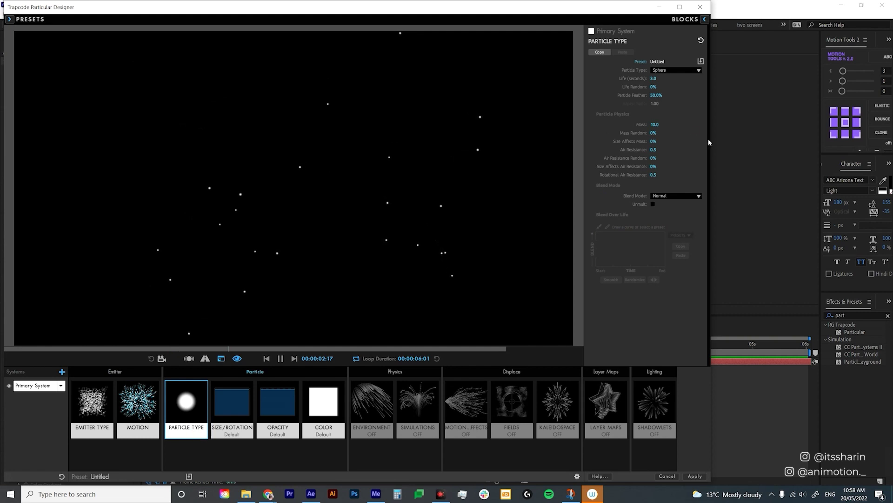
{"action": "left_click", "coordinate": [673, 71]}
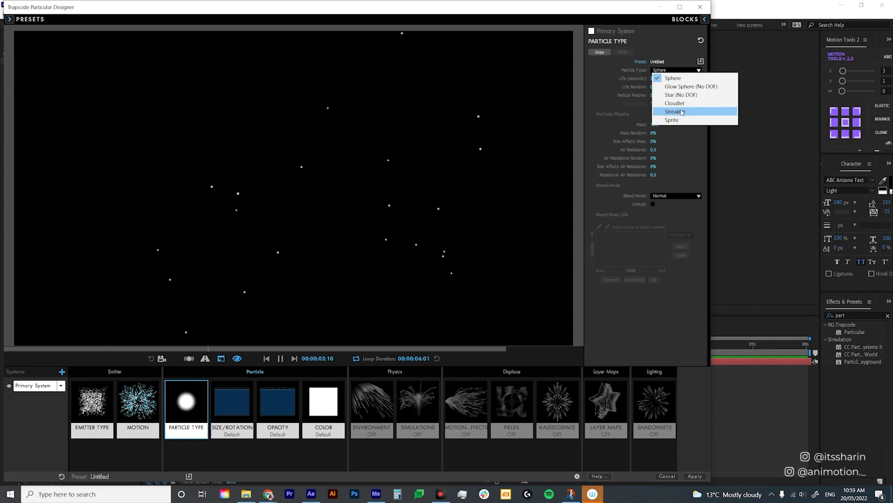
{"action": "left_click", "coordinate": [688, 86]}
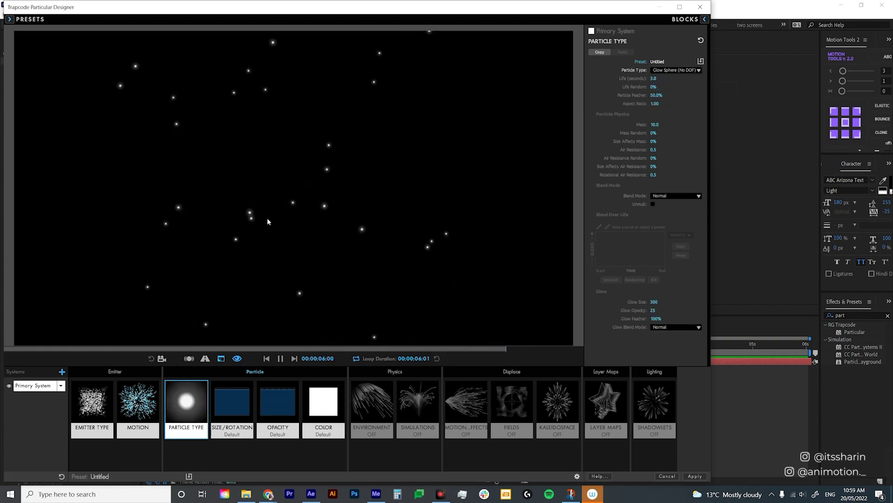
{"action": "left_click", "coordinate": [675, 70]}
{"action": "left_click", "coordinate": [683, 95]}
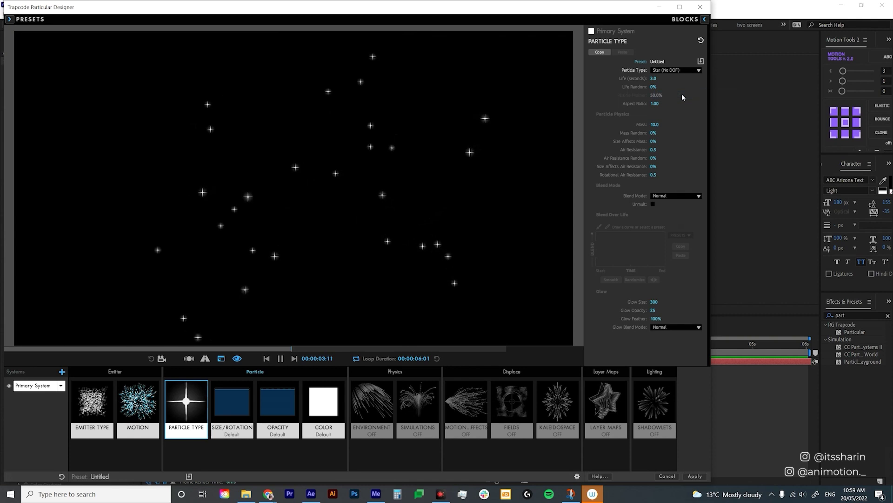
{"action": "left_click", "coordinate": [675, 70]}
{"action": "left_click", "coordinate": [684, 105]}
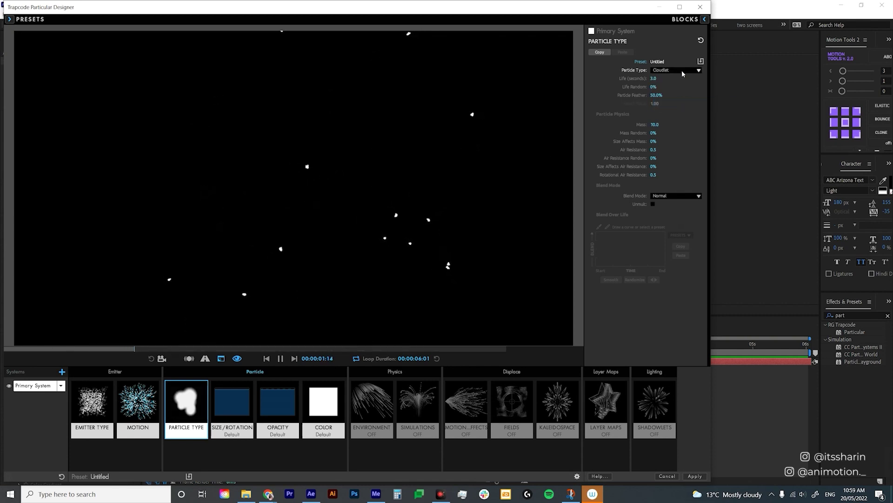
{"action": "left_click", "coordinate": [670, 70]}
{"action": "left_click", "coordinate": [693, 111]}
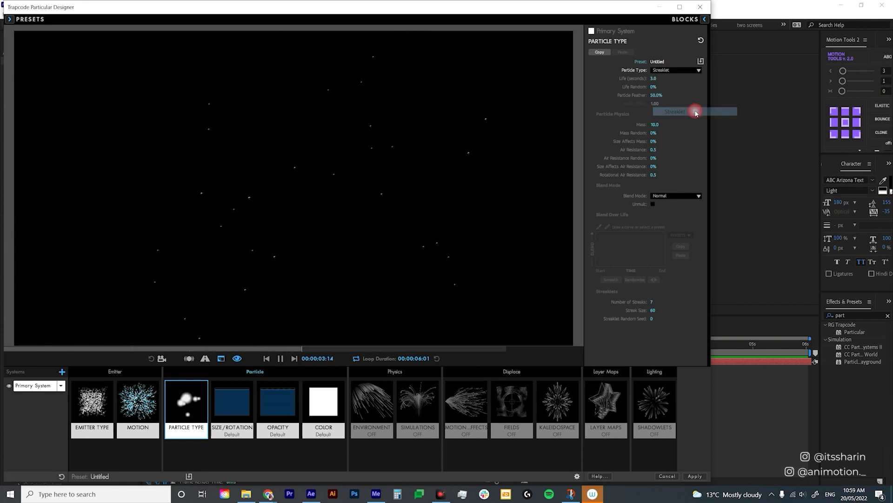
Try the Sprite particle type, and return the particle type to Sphere.
{"action": "left_click", "coordinate": [679, 71]}
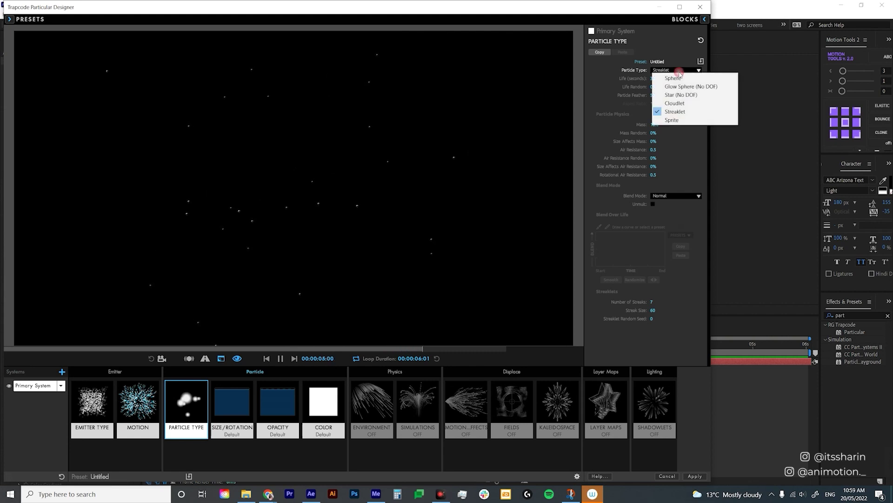
{"action": "left_click", "coordinate": [695, 120]}
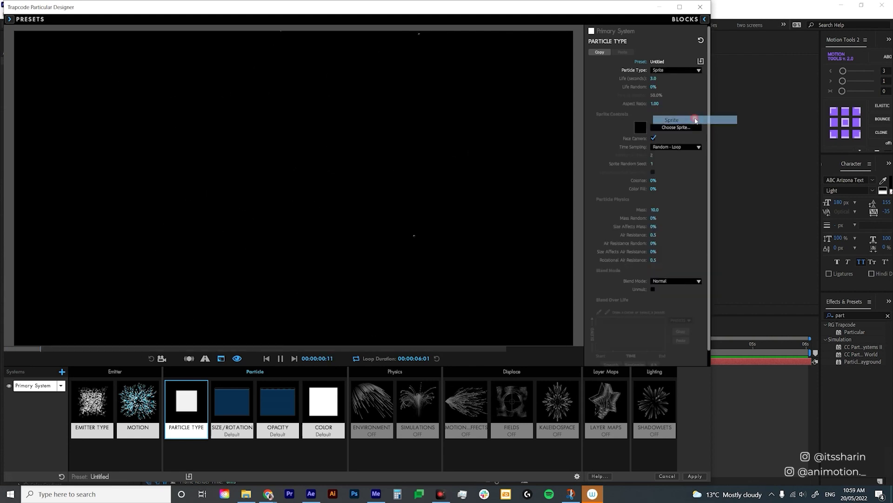
{"action": "left_click", "coordinate": [681, 72]}
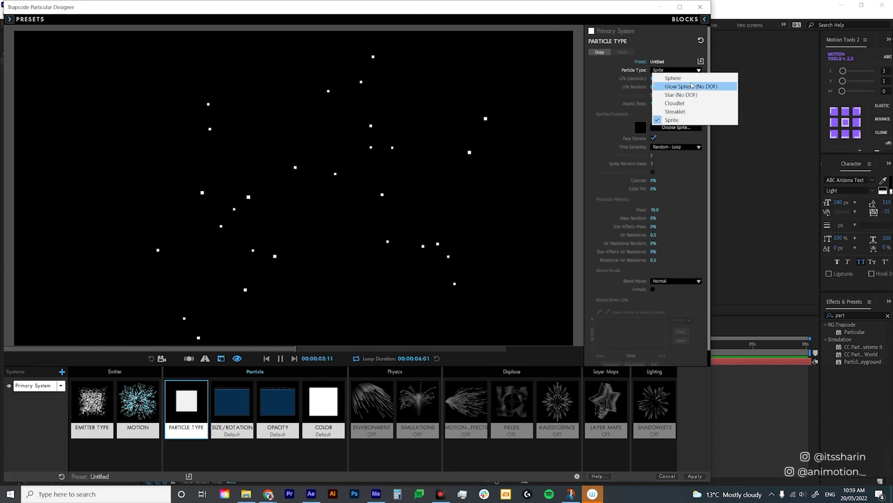
{"action": "left_click", "coordinate": [688, 79]}
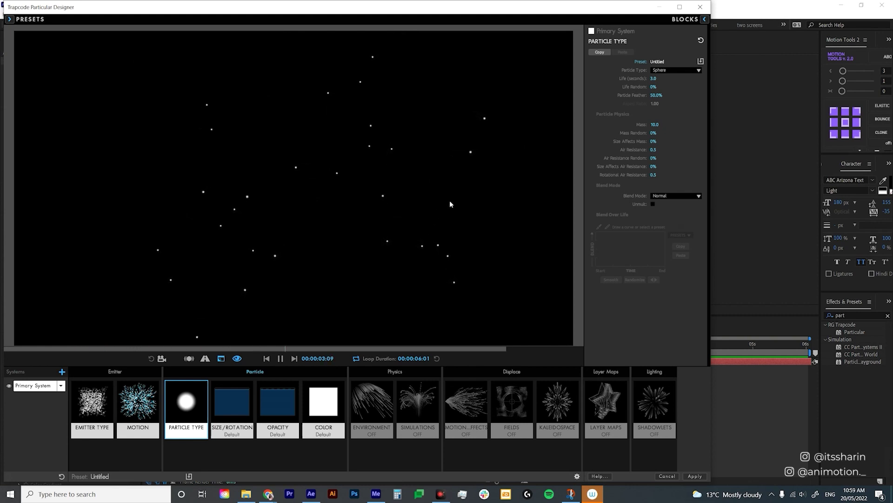
Try a particle life of 215 seconds, settle on 10 seconds, and increase the life random and particle feather percentages.
{"action": "left_click_drag", "start_coordinate": [653, 78], "coordinate": [751, 78]}
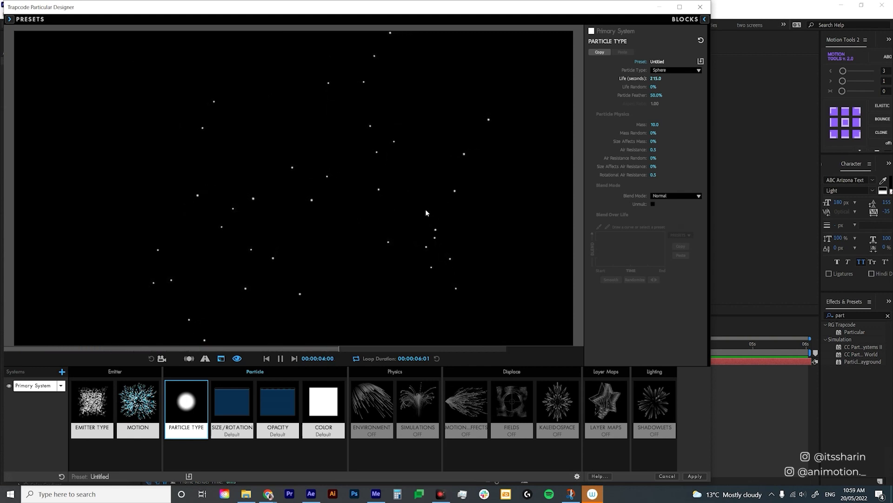
{"action": "left_click", "coordinate": [657, 79]}
{"action": "type", "text": "10"}
{"action": "key", "text": "Return"}
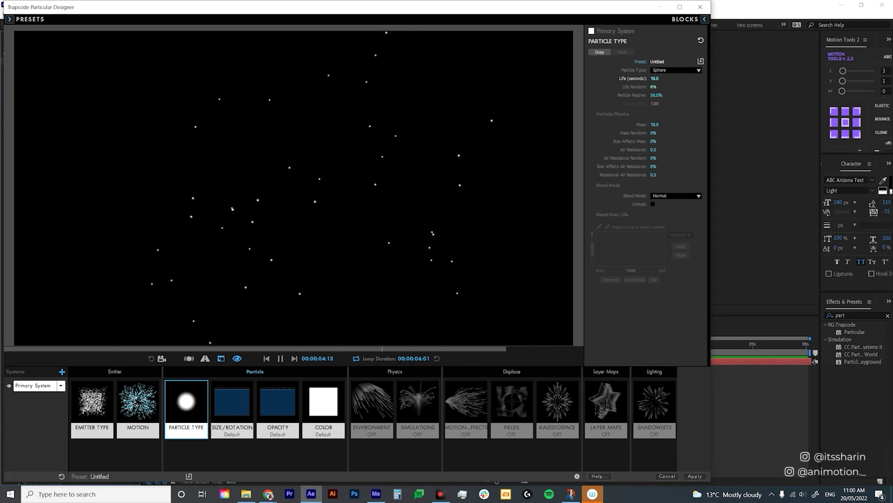
{"action": "left_click_drag", "start_coordinate": [654, 87], "coordinate": [700, 87]}
{"action": "left_click_drag", "start_coordinate": [660, 95], "coordinate": [694, 95]}
In the Size/Rotation settings, increase the particle size to 48 and set the size random to 100%.
{"action": "left_click", "coordinate": [248, 436]}
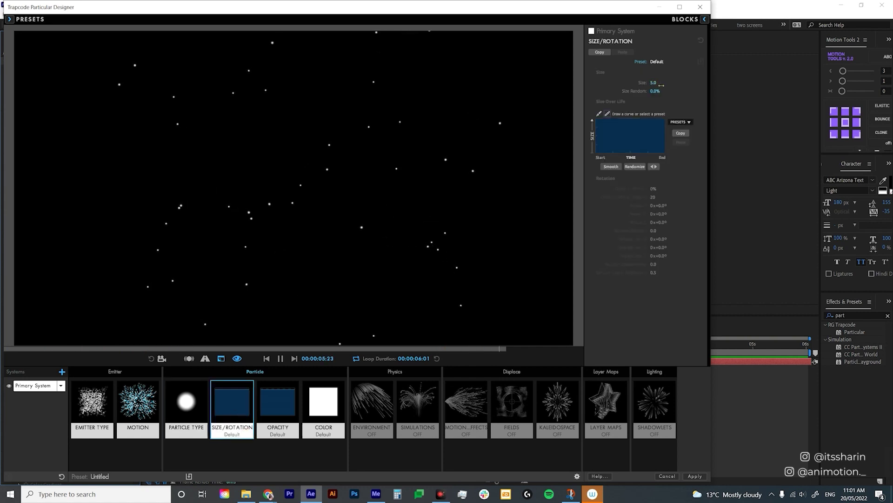
{"action": "left_click_drag", "start_coordinate": [656, 82], "coordinate": [677, 83]}
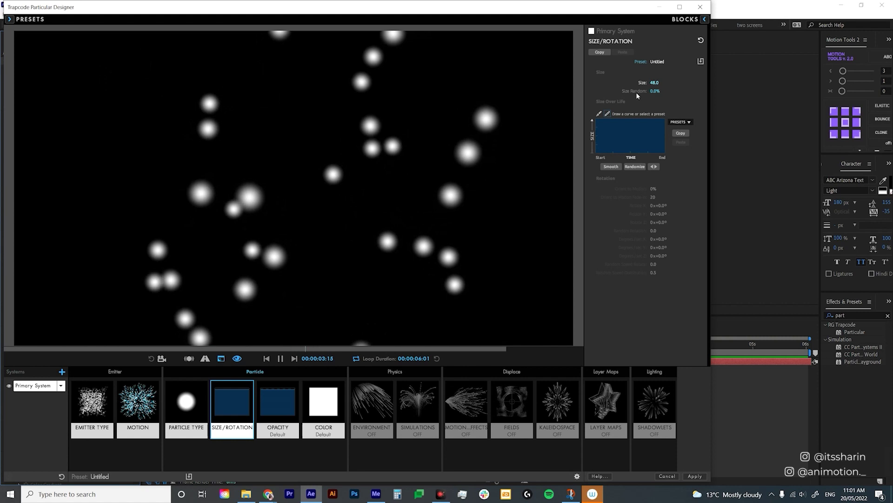
{"action": "left_click_drag", "start_coordinate": [635, 92], "coordinate": [682, 92]}
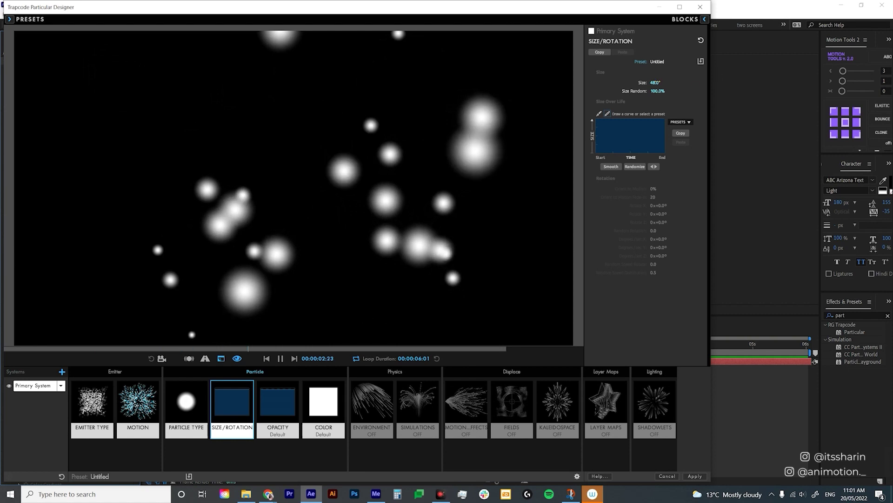
Reduce the particle size to 6.
{"action": "left_click", "coordinate": [655, 83]}
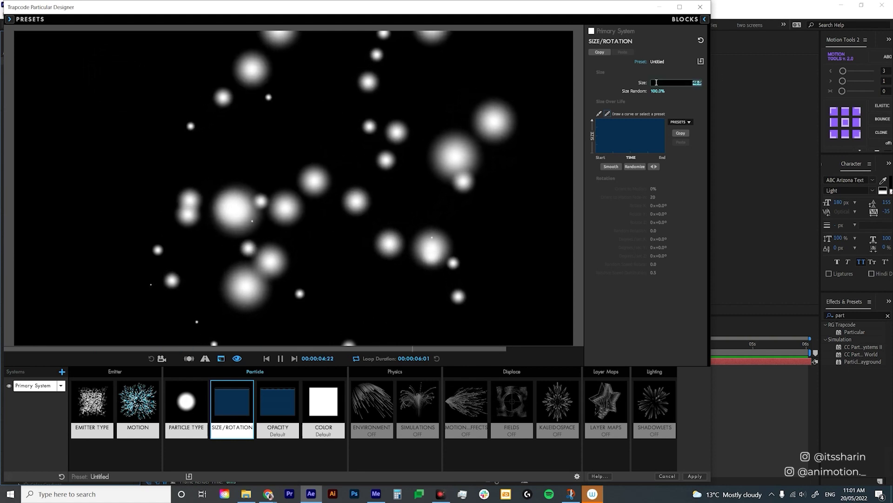
{"action": "type", "text": "6"}
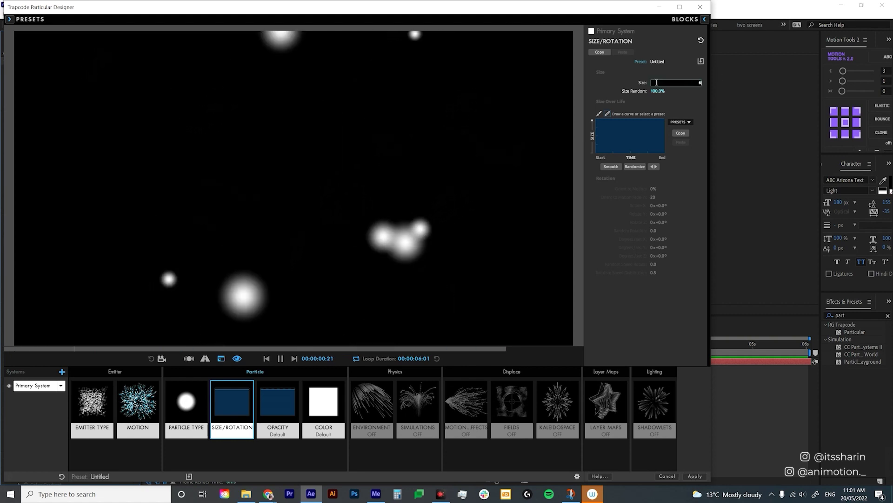
{"action": "key", "text": "Return"}
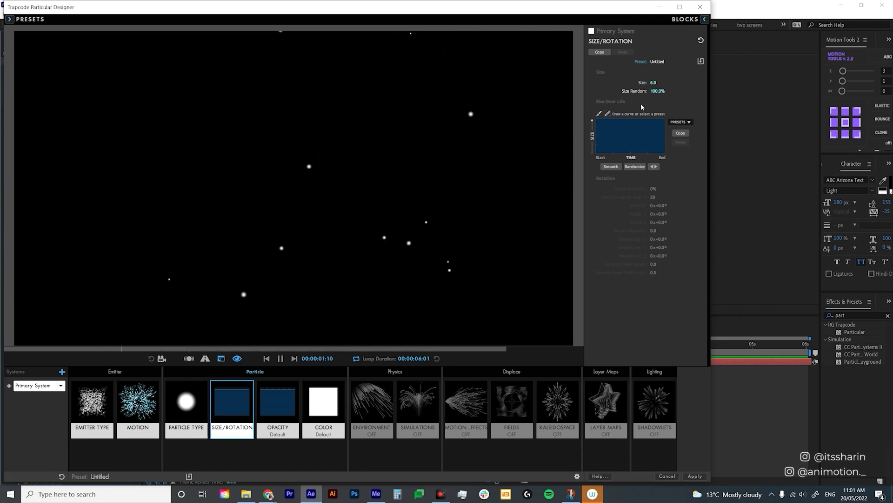
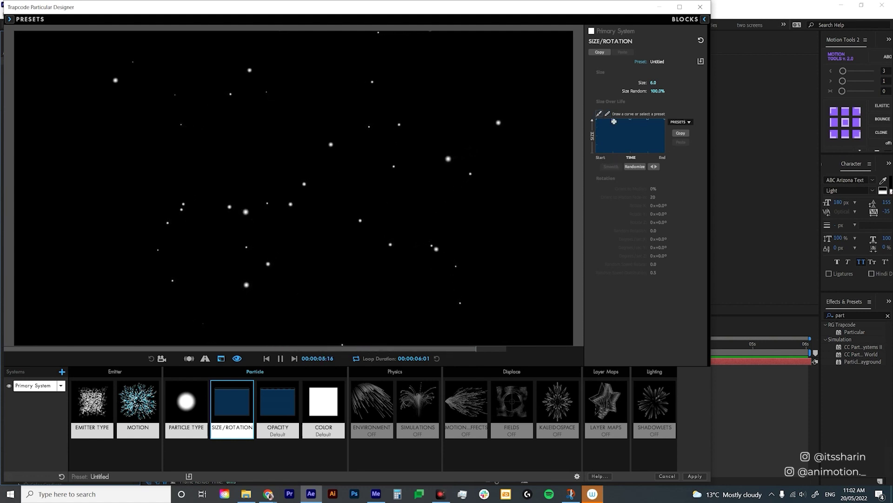
Apply the trapezoid-shaped preset to the Size Over Life curve so particles grow at the start and shrink at the end.
{"action": "left_click_drag", "start_coordinate": [613, 120], "coordinate": [650, 133]}
{"action": "left_click", "coordinate": [681, 113]}
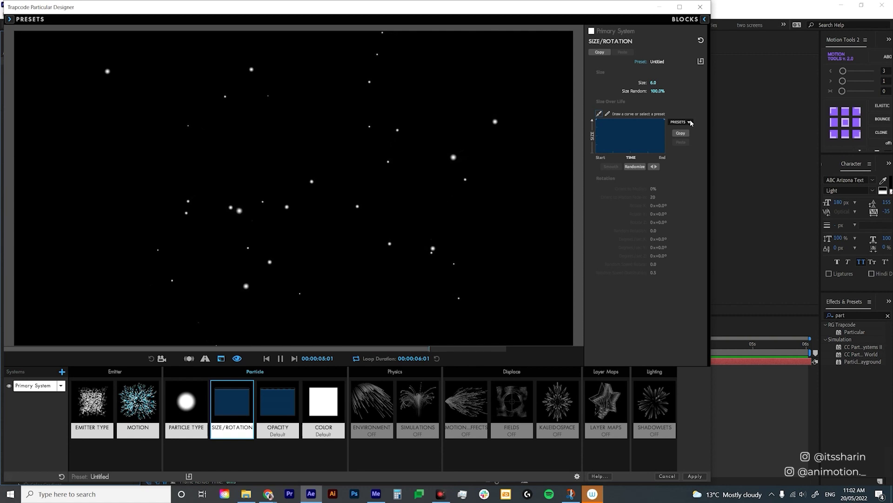
{"action": "left_click", "coordinate": [690, 122]}
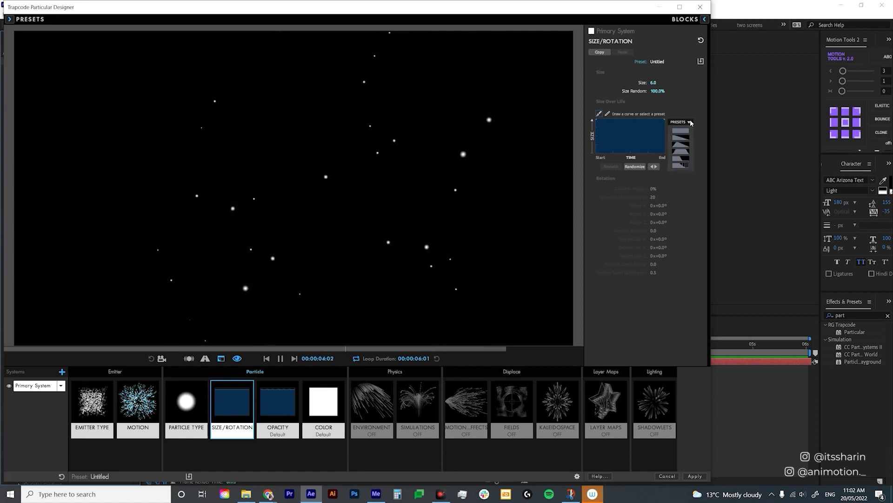
{"action": "left_click", "coordinate": [684, 153]}
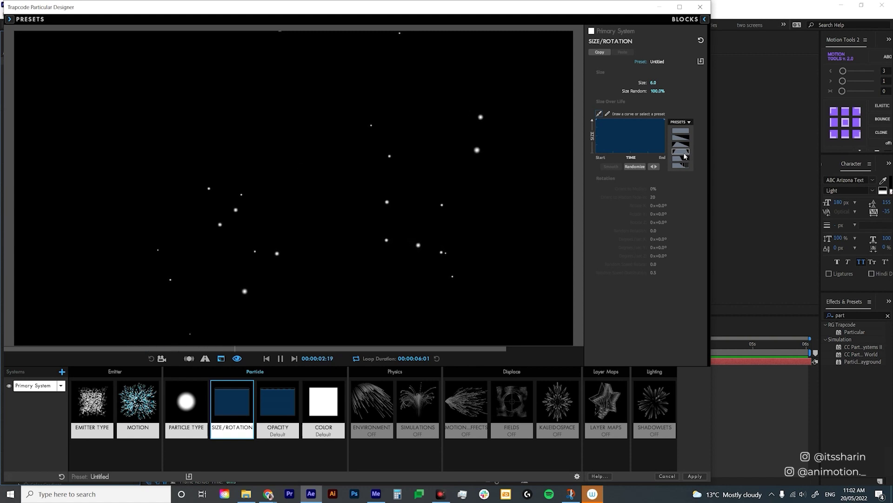
{"action": "left_click", "coordinate": [683, 153]}
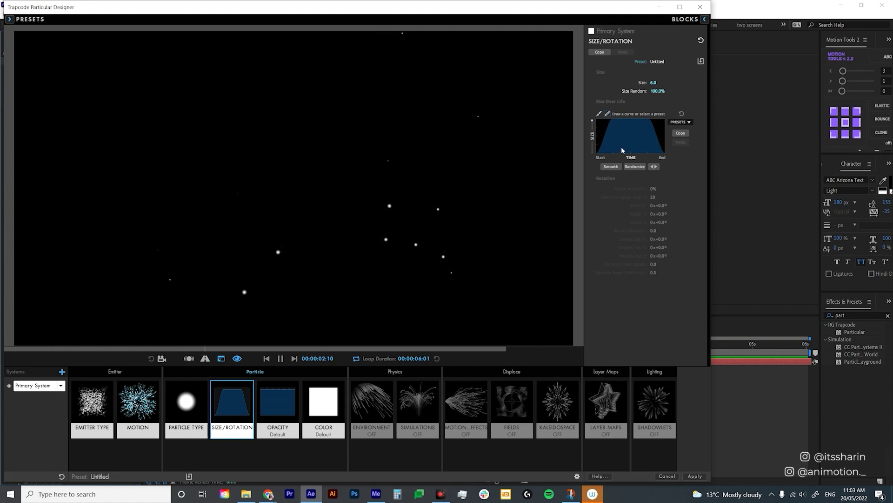
{"action": "left_click", "coordinate": [678, 122]}
In the Opacity settings, set the opacity random to 100% and apply the trapezoid-shaped preset to the Opacity Over Life curve.
{"action": "left_click", "coordinate": [284, 413]}
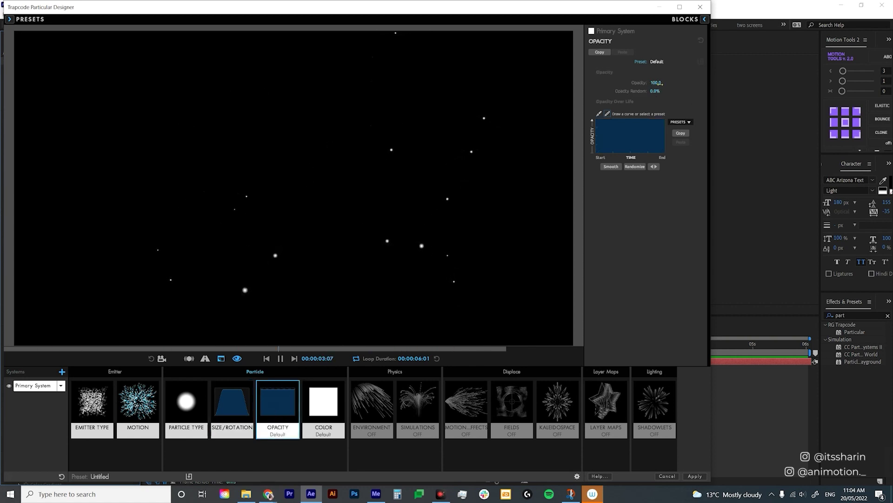
{"action": "mouse_move", "coordinate": [658, 83]}
{"action": "left_mouse_down"}
{"action": "mouse_move", "coordinate": [610, 83]}
{"action": "mouse_move", "coordinate": [657, 83]}
{"action": "left_mouse_up"}
{"action": "left_click_drag", "start_coordinate": [654, 91], "coordinate": [701, 91]}
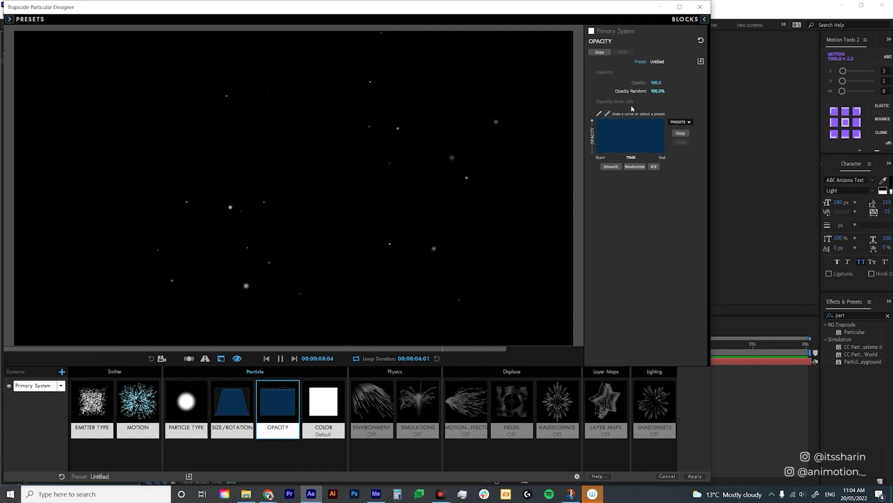
{"action": "left_click", "coordinate": [680, 122]}
{"action": "left_click", "coordinate": [685, 151]}
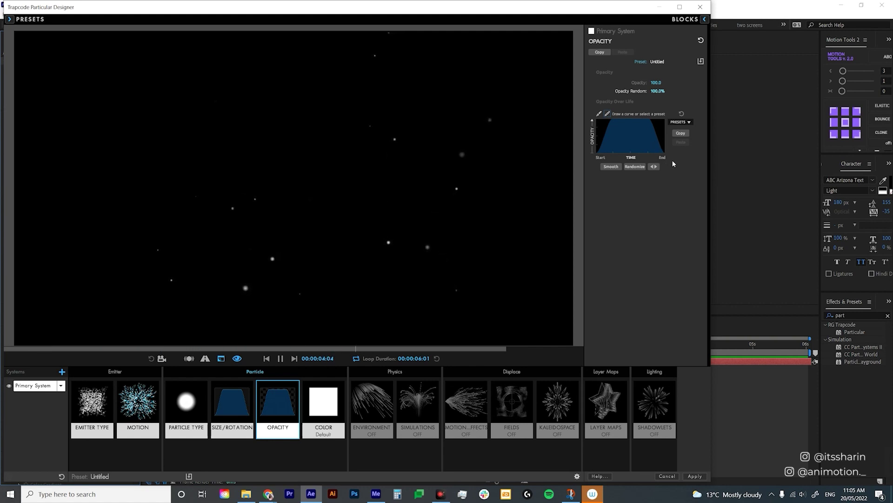
In the Color settings, try a light green particle color.
{"action": "left_click", "coordinate": [325, 409]}
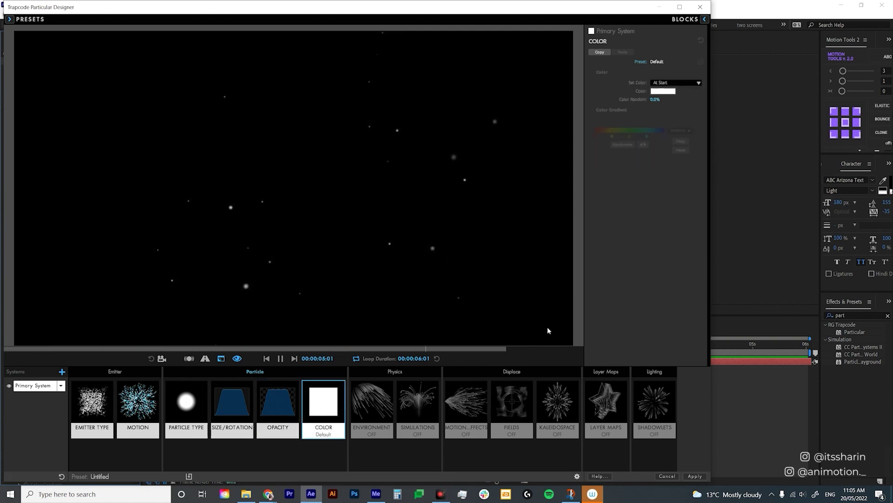
{"action": "left_click", "coordinate": [660, 93]}
{"action": "left_click", "coordinate": [384, 201]}
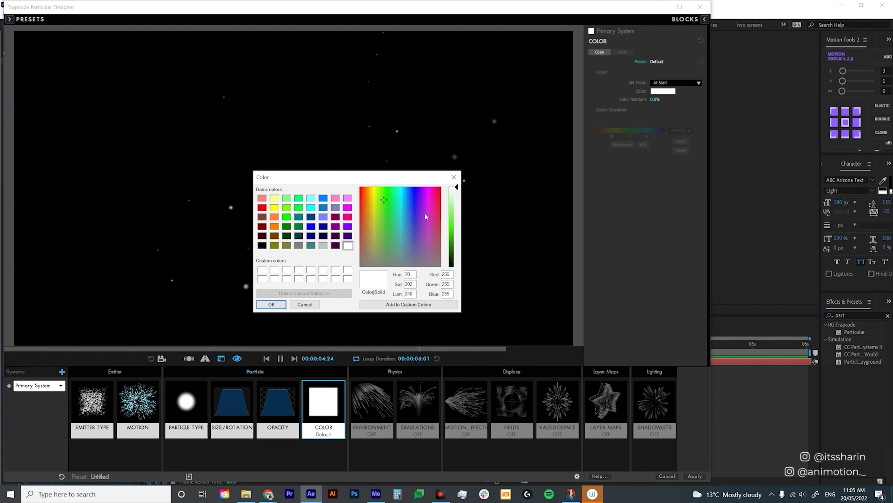
{"action": "left_click", "coordinate": [451, 217]}
{"action": "left_click", "coordinate": [272, 304]}
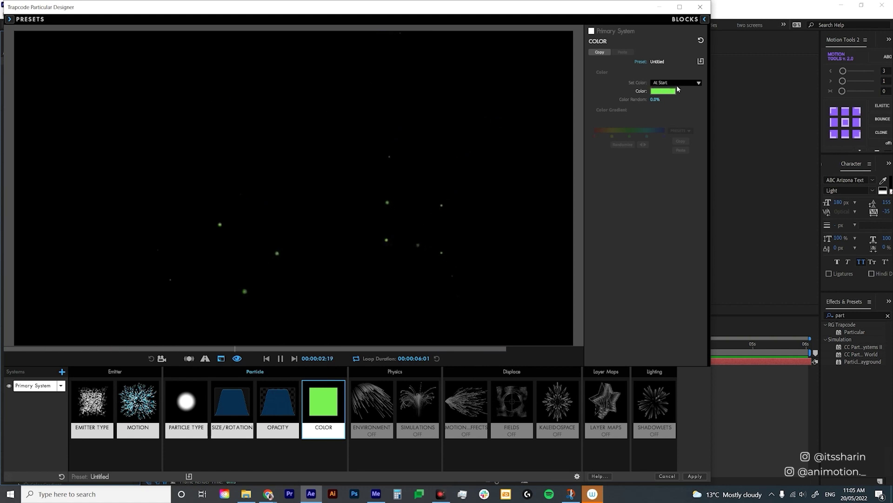
Switch the color mode to Random from Gradient and change the gradient's yellow stop to magenta.
{"action": "left_click", "coordinate": [690, 83]}
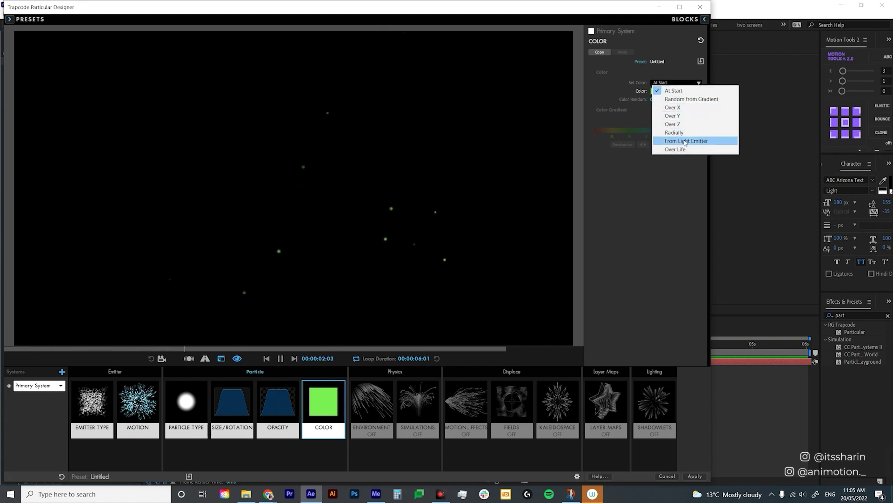
{"action": "left_click", "coordinate": [693, 99]}
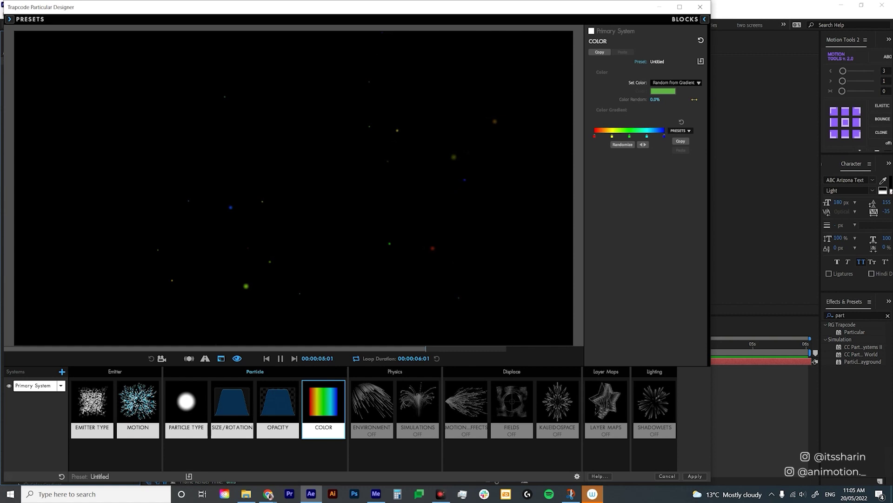
{"action": "double_click", "coordinate": [612, 137]}
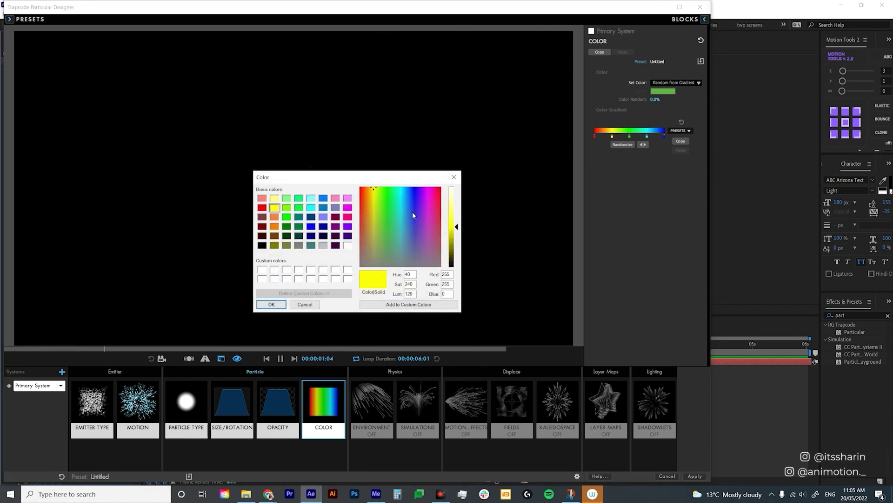
{"action": "left_click", "coordinate": [427, 188]}
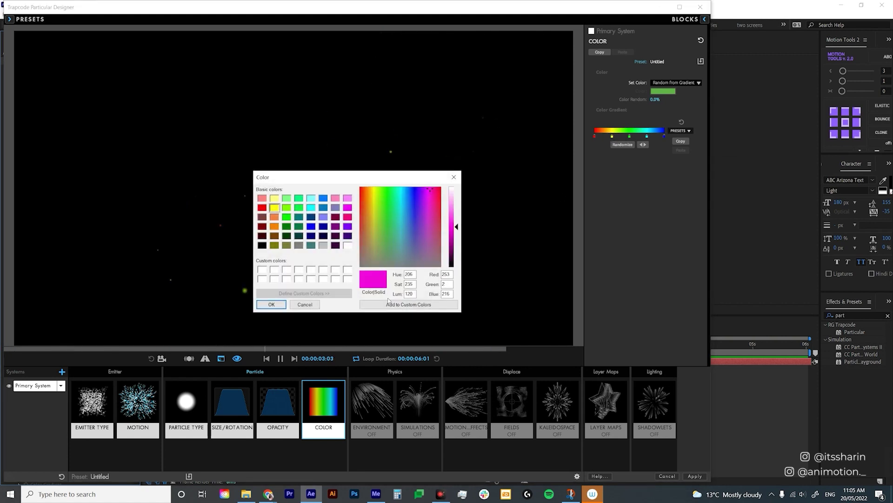
{"action": "left_click", "coordinate": [274, 305]}
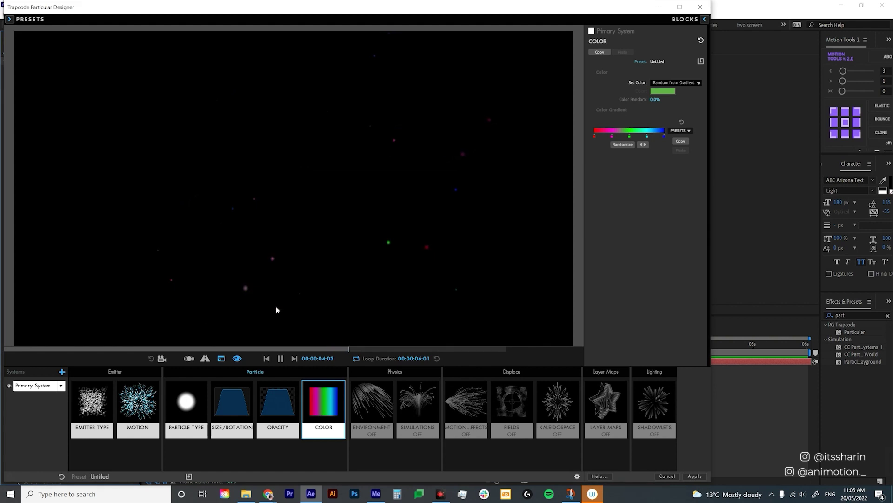
Change the gradient's middle green stop to yellow.
{"action": "double_click", "coordinate": [630, 137]}
{"action": "left_click", "coordinate": [376, 205]}
{"action": "left_click_drag", "start_coordinate": [376, 206], "coordinate": [366, 190]}
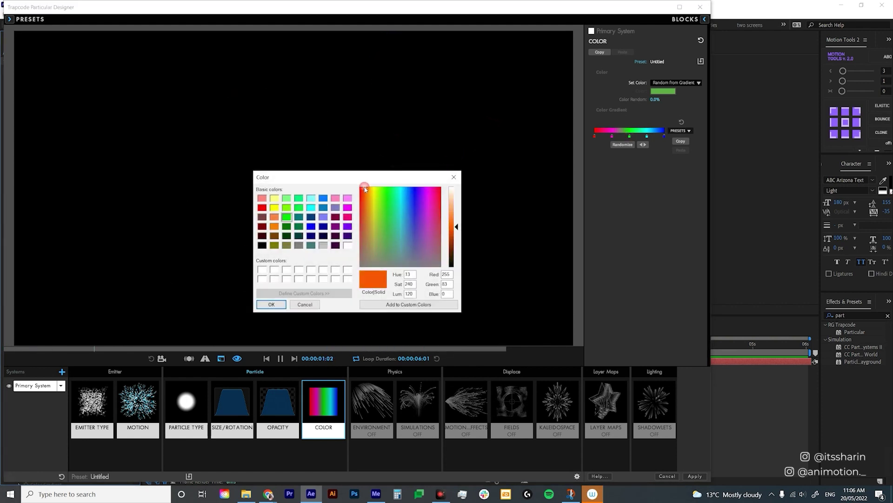
{"action": "left_click", "coordinate": [373, 189]}
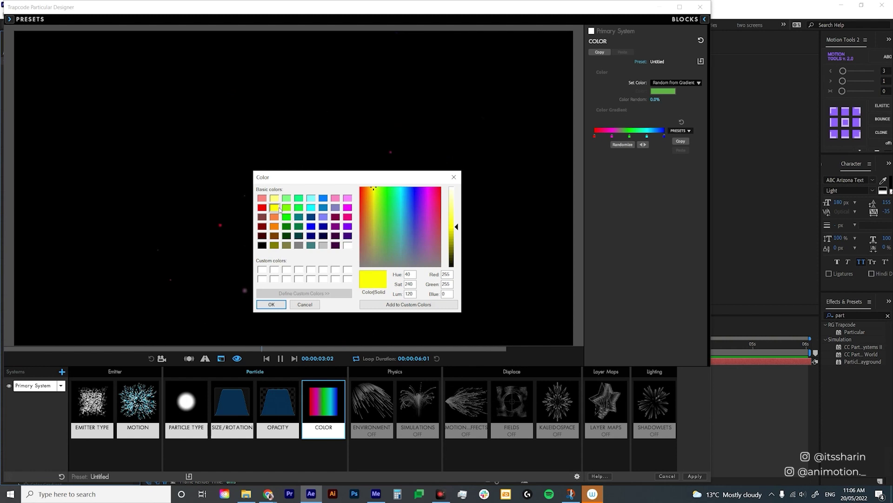
{"action": "left_click", "coordinate": [271, 304]}
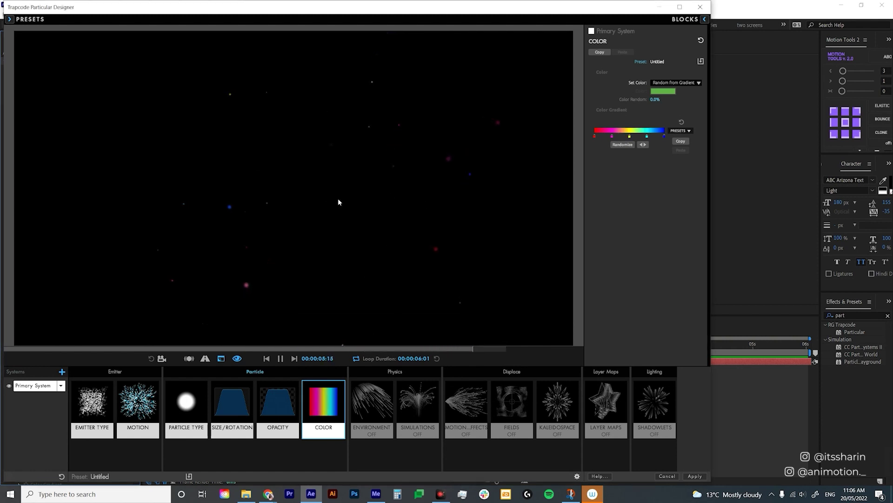
Try the yellow-red-pink-purple gradient preset, and switch to the white-cyan-blue preset.
{"action": "left_click", "coordinate": [690, 132]}
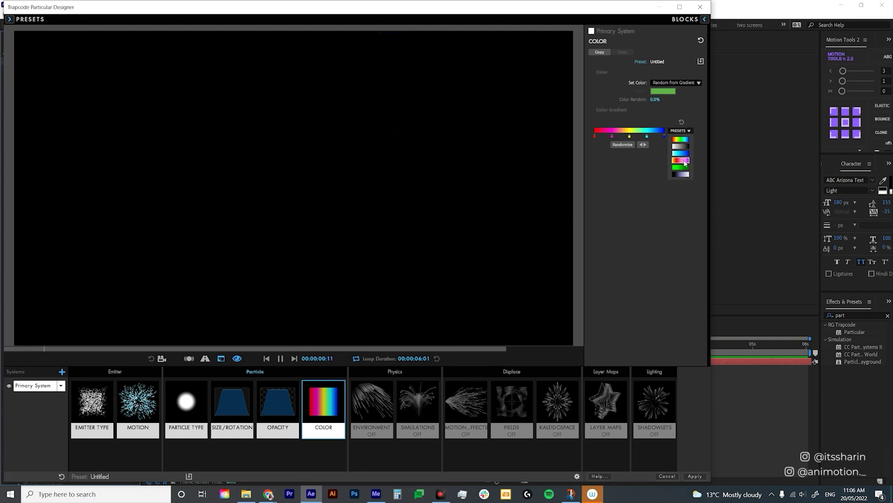
{"action": "left_click", "coordinate": [684, 161]}
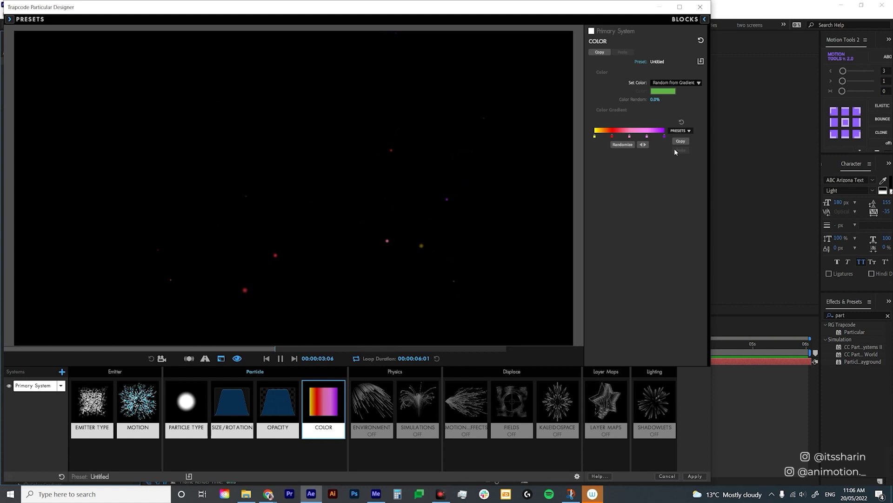
{"action": "left_click", "coordinate": [681, 131]}
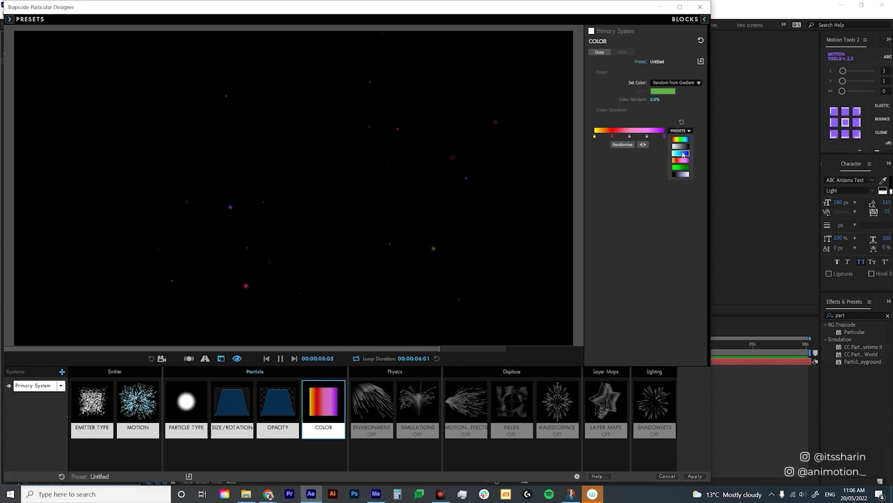
{"action": "left_click", "coordinate": [682, 152]}
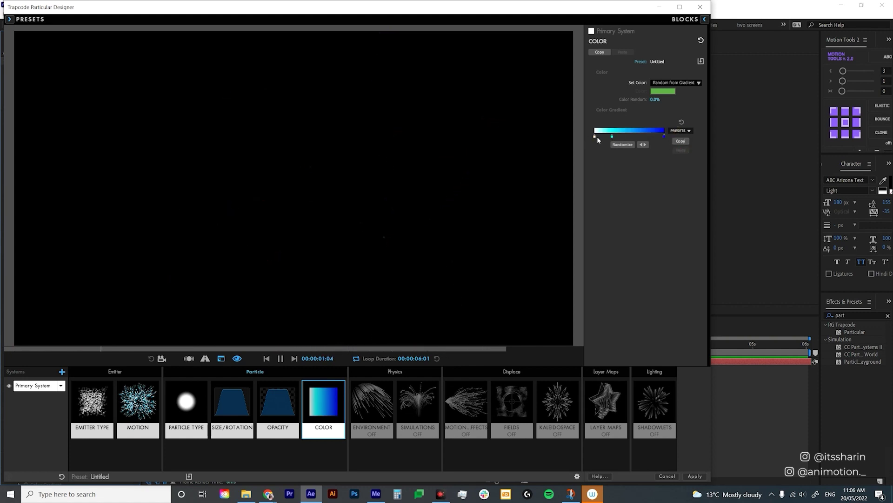
Add a color stop between the gradient's cyan and blue stops and make it green.
{"action": "left_click", "coordinate": [637, 133]}
{"action": "double_click", "coordinate": [638, 137]}
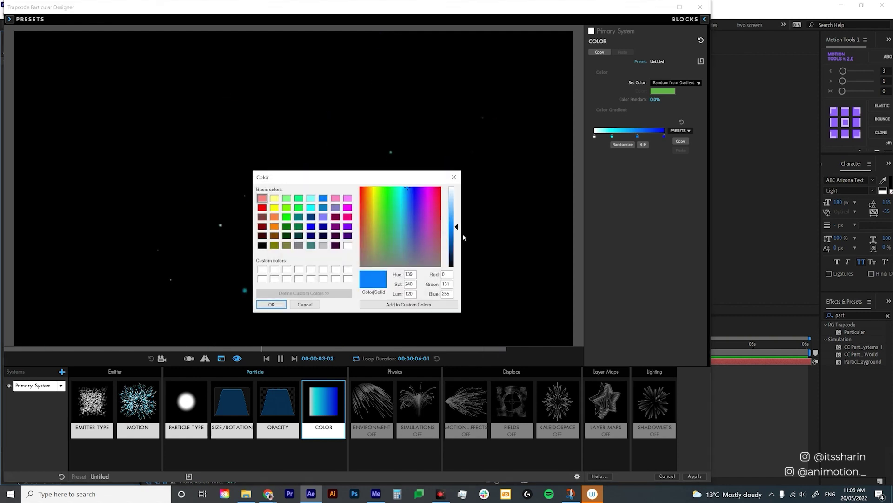
{"action": "left_click", "coordinate": [391, 197]}
{"action": "left_click", "coordinate": [271, 304]}
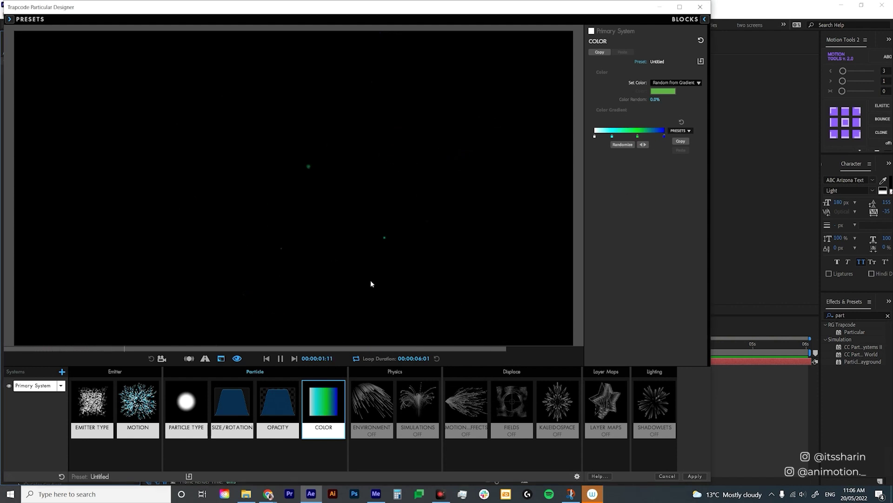
Randomize the gradient's colors three times.
{"action": "left_click", "coordinate": [629, 144]}
{"action": "left_click", "coordinate": [629, 144]}
{"action": "left_click", "coordinate": [629, 144]}
Return the color mode to At Start and set the particle color to white.
{"action": "left_click", "coordinate": [686, 82]}
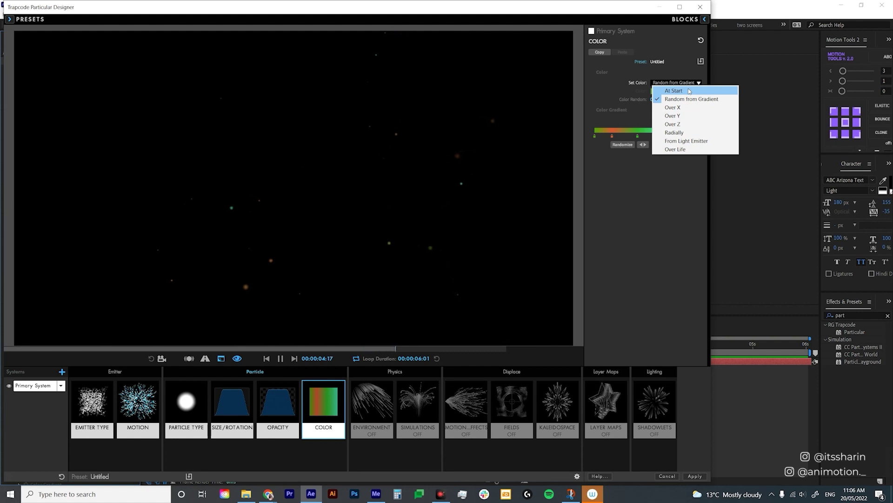
{"action": "left_click", "coordinate": [674, 90]}
{"action": "left_click", "coordinate": [663, 91]}
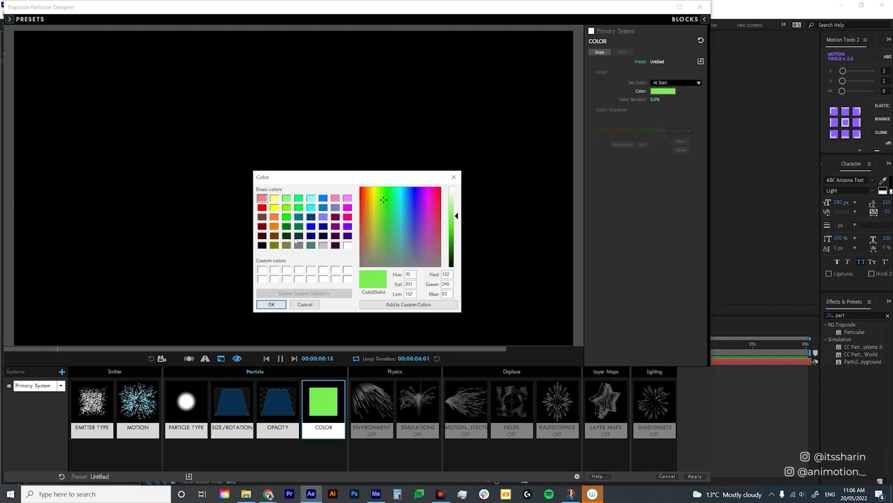
{"action": "left_click", "coordinate": [348, 245]}
{"action": "left_click", "coordinate": [277, 305]}
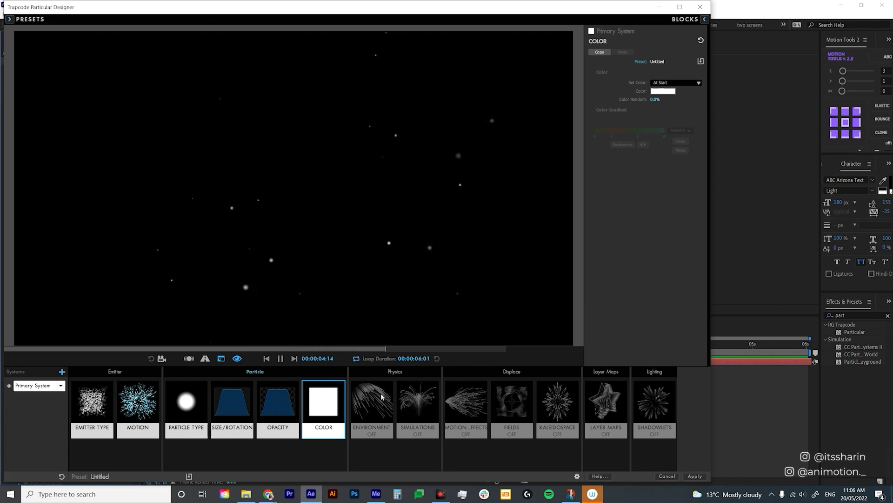
In the Environment settings, try a gravity of 100, and reset the gravity to 0.
{"action": "left_click", "coordinate": [381, 395]}
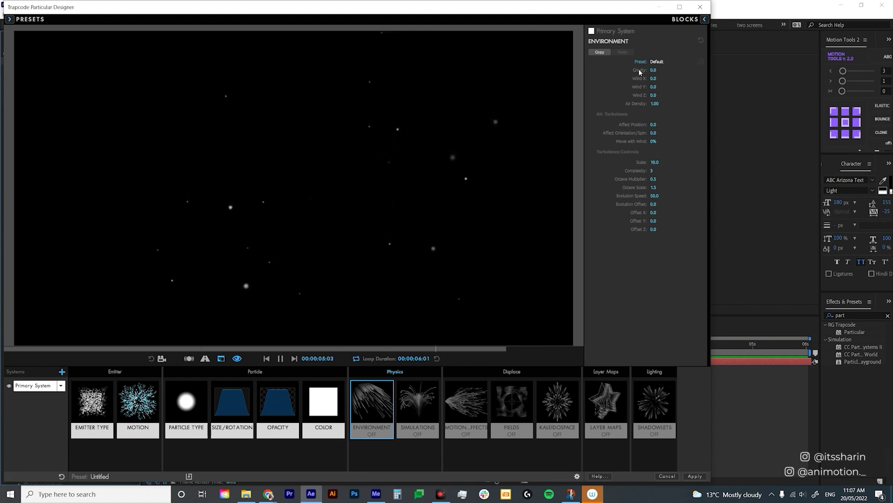
{"action": "left_click_drag", "start_coordinate": [653, 70], "coordinate": [700, 70]}
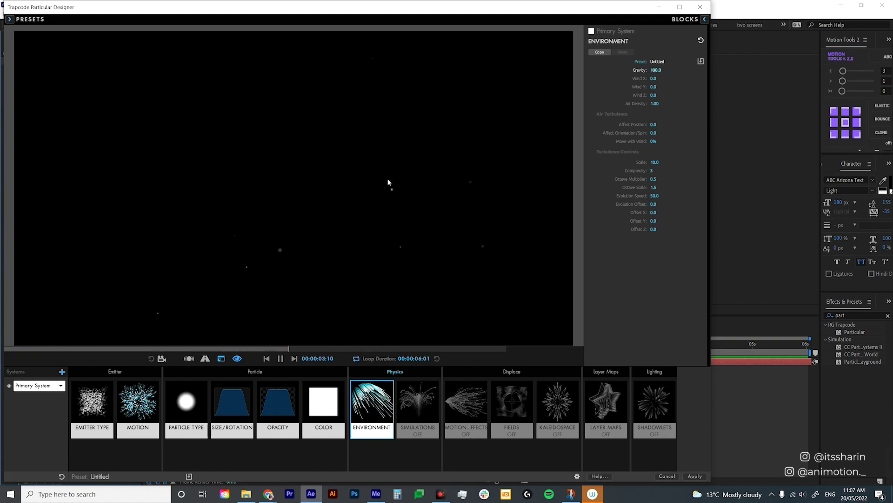
{"action": "left_click", "coordinate": [660, 70]}
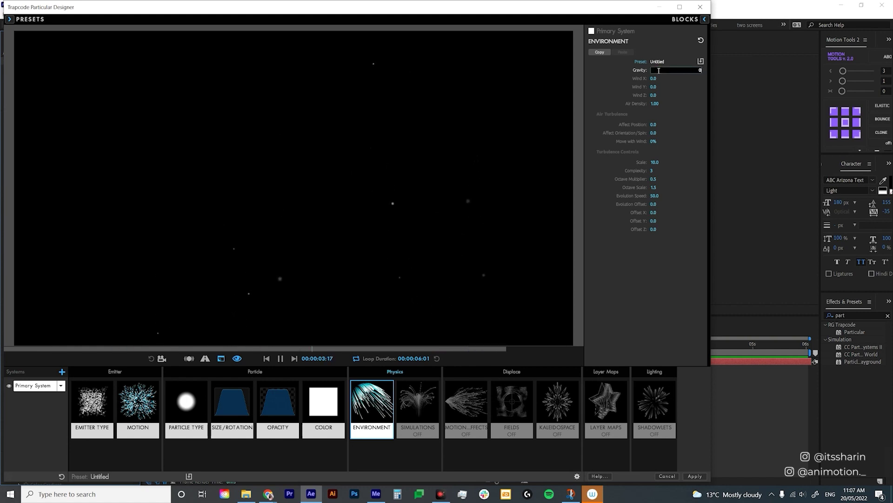
{"action": "key", "text": "Return"}
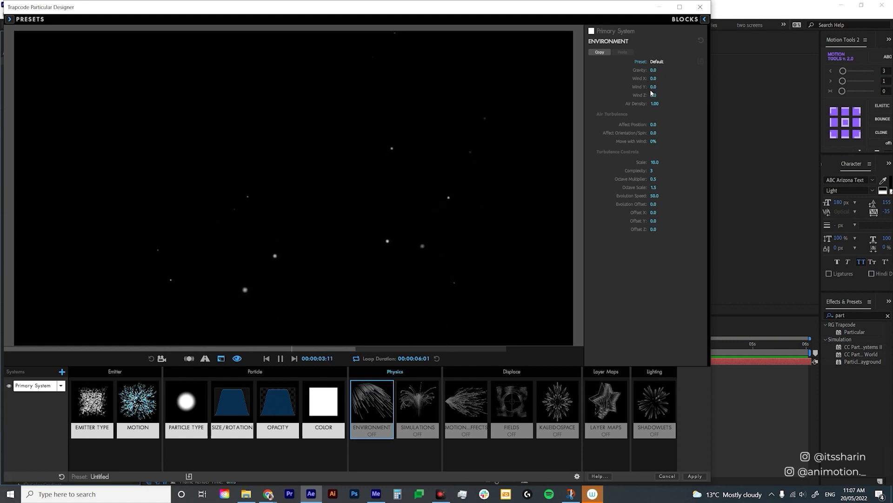
Try a Wind X of 51, change it to -147, and set Wind Y to -284.
{"action": "left_click_drag", "start_coordinate": [654, 79], "coordinate": [677, 78]}
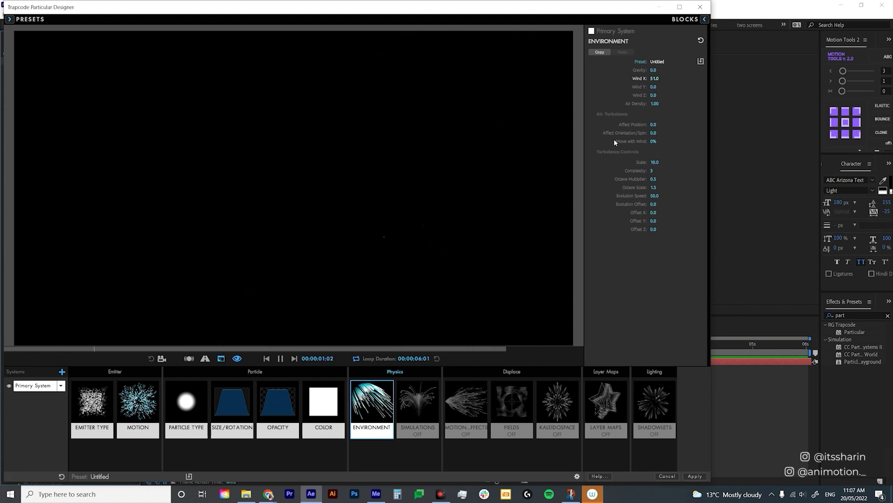
{"action": "left_click_drag", "start_coordinate": [654, 78], "coordinate": [751, 78]}
{"action": "left_click_drag", "start_coordinate": [655, 78], "coordinate": [626, 78]}
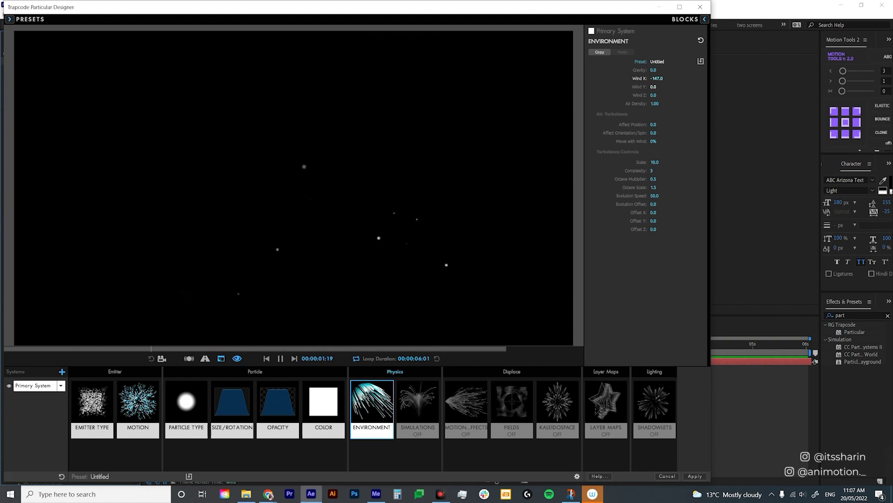
{"action": "left_click_drag", "start_coordinate": [654, 87], "coordinate": [670, 87]}
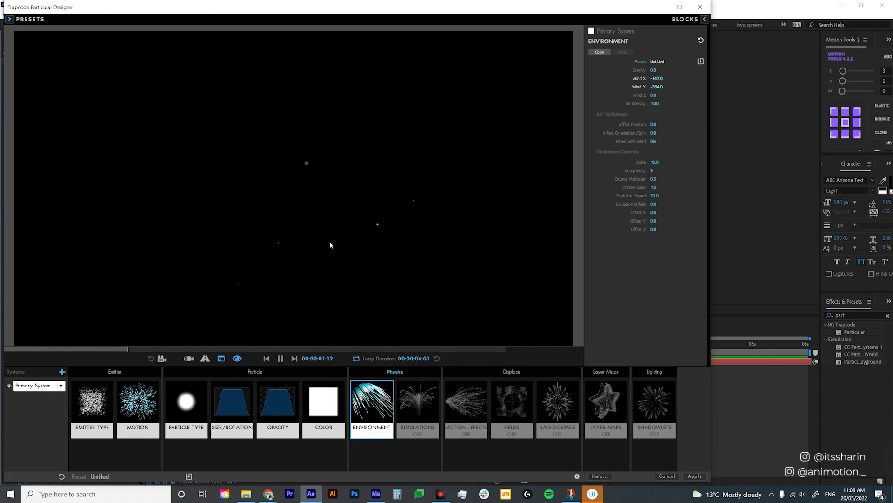
Reset Wind X and Wind Y to 0, and raise Wind Z to 489.
{"action": "mouse_move", "coordinate": [653, 95]}
{"action": "left_mouse_down"}
{"action": "mouse_move", "coordinate": [706, 95]}
{"action": "mouse_move", "coordinate": [634, 102]}
{"action": "mouse_move", "coordinate": [670, 95]}
{"action": "left_mouse_up"}
{"action": "left_click", "coordinate": [656, 87]}
{"action": "type", "text": "0"}
{"action": "key", "text": "Return"}
{"action": "left_click", "coordinate": [655, 78]}
{"action": "type", "text": "0"}
{"action": "key", "text": "Return"}
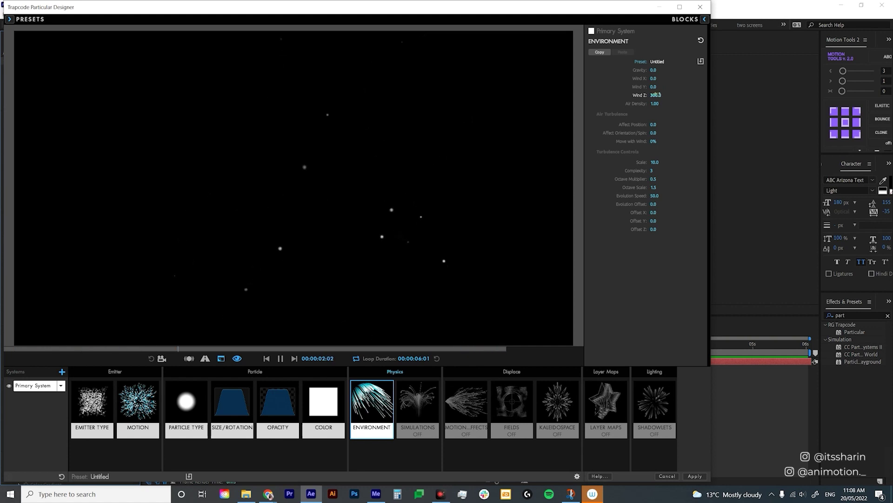
{"action": "left_click_drag", "start_coordinate": [656, 95], "coordinate": [740, 95]}
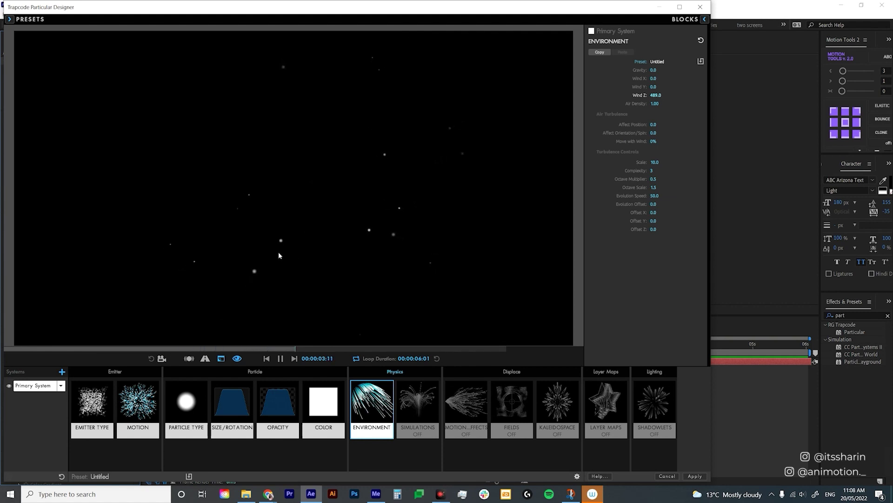
Try a Wind Z of -594 for the particles, and reset Wind Z to 0.
{"action": "left_click_drag", "start_coordinate": [661, 96], "coordinate": [556, 97]}
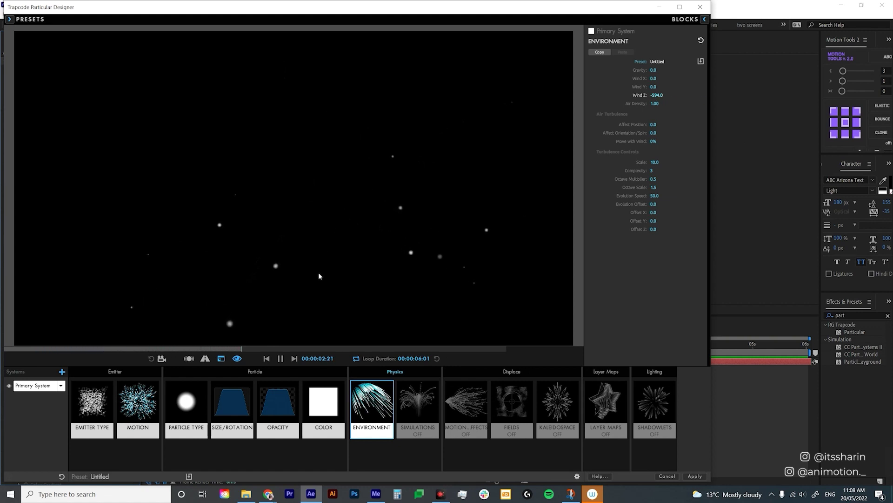
{"action": "left_click", "coordinate": [654, 95]}
{"action": "type", "text": "0"}
{"action": "key", "text": "Return"}
Set Wind X to 151 and Wind Y to -30 in the Environment settings.
{"action": "left_click_drag", "start_coordinate": [653, 79], "coordinate": [676, 79]}
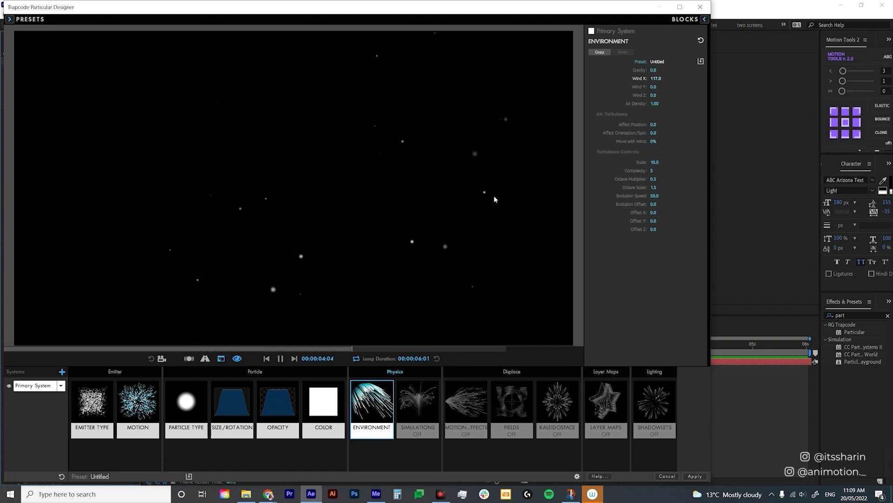
{"action": "mouse_move", "coordinate": [653, 87]}
{"action": "left_mouse_down"}
{"action": "mouse_move", "coordinate": [644, 86]}
{"action": "mouse_move", "coordinate": [652, 86]}
{"action": "left_mouse_up"}
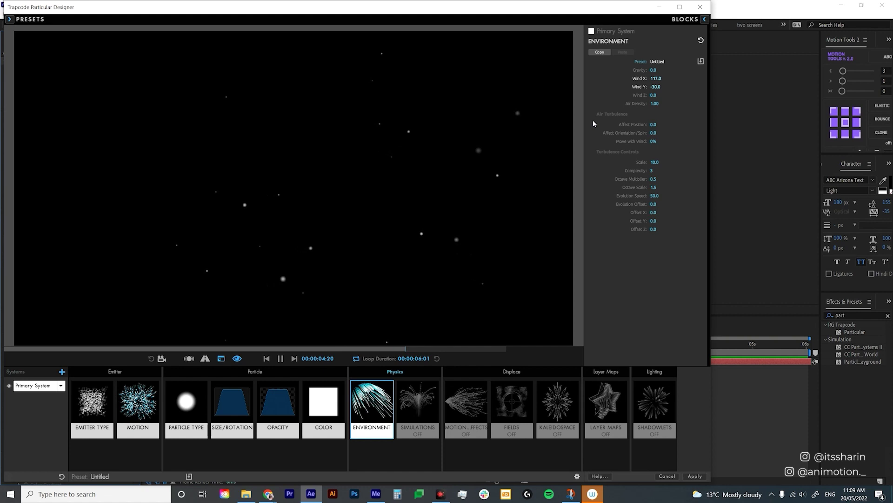
{"action": "left_click_drag", "start_coordinate": [656, 79], "coordinate": [660, 78]}
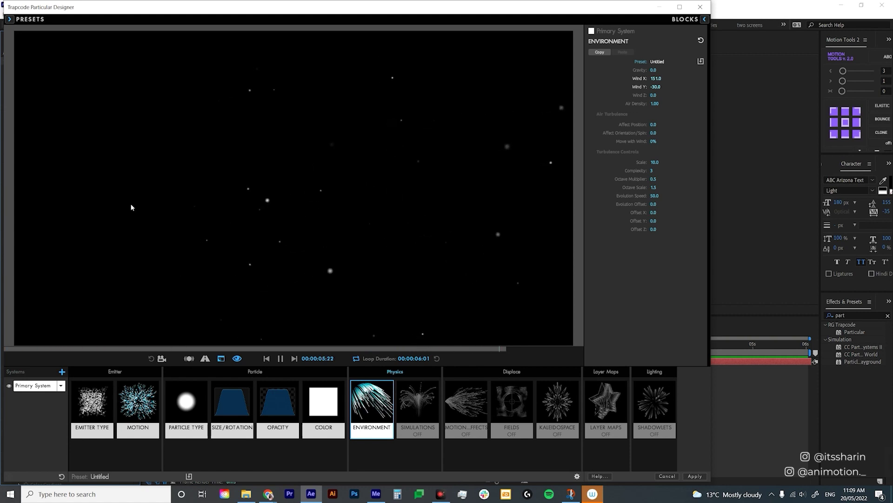
Move the box emitter to position 331, 576, 0 and apply the Designer settings to the layer.
{"action": "left_click", "coordinate": [102, 430]}
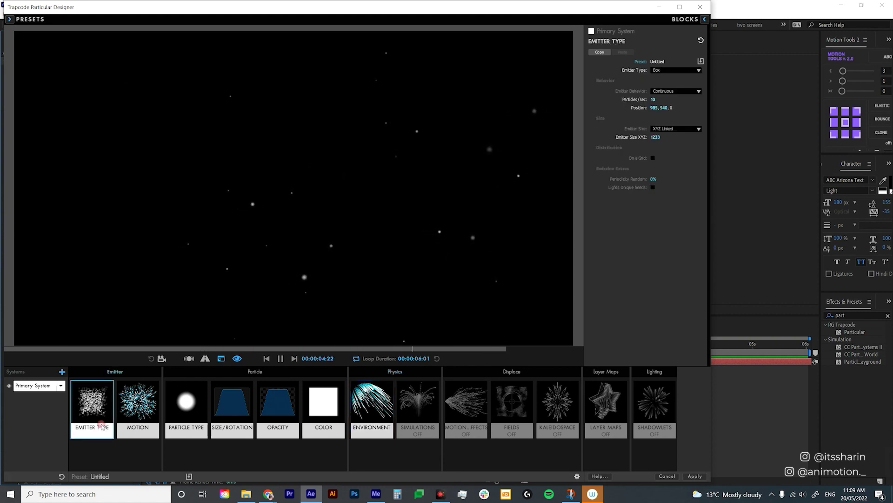
{"action": "left_click_drag", "start_coordinate": [655, 108], "coordinate": [604, 108]}
{"action": "left_click_drag", "start_coordinate": [269, 188], "coordinate": [110, 198]}
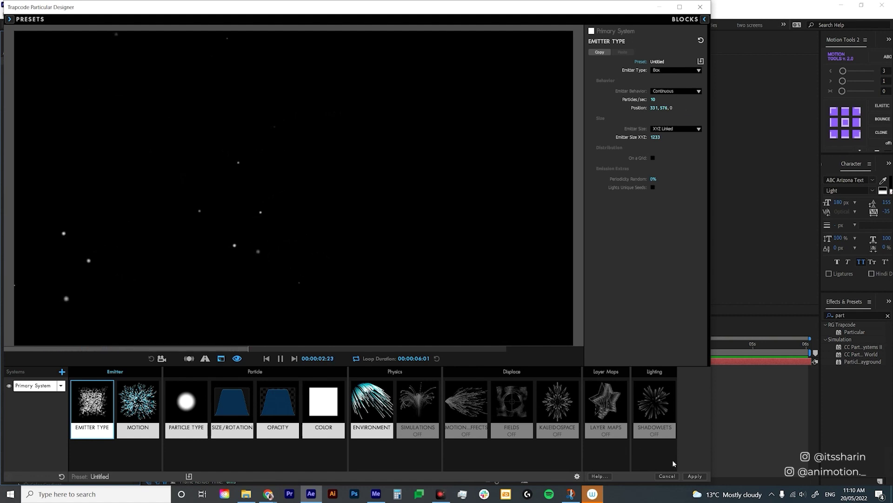
{"action": "left_click", "coordinate": [700, 477]}
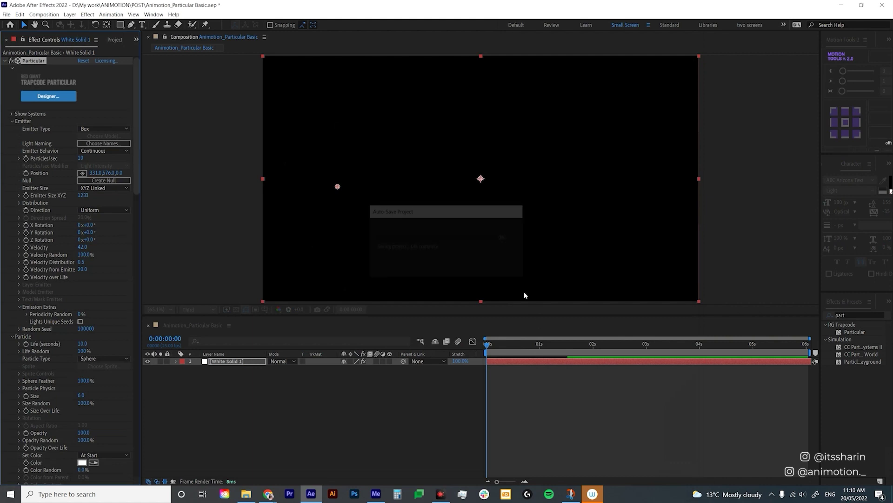
Scrub through and play back the particle animation in the composition from its start.
{"action": "left_click_drag", "start_coordinate": [489, 338], "coordinate": [543, 352]}
{"action": "key", "text": "space"}
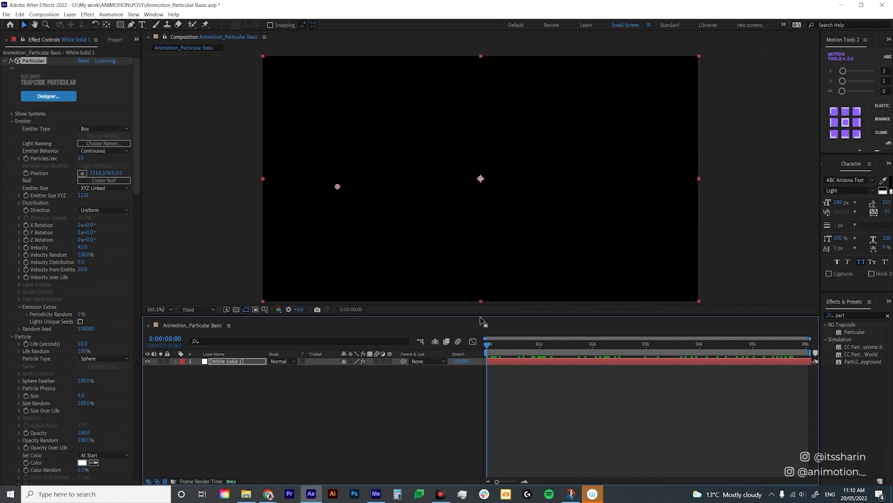
{"action": "left_click", "coordinate": [435, 382]}
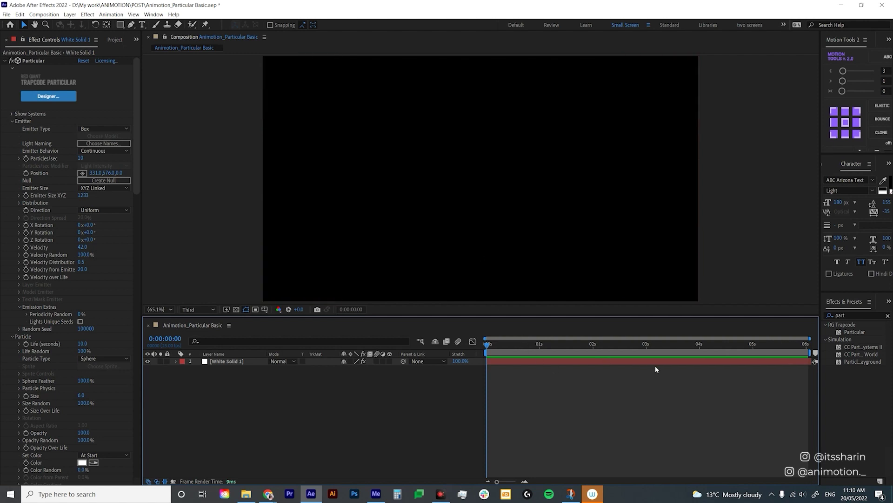
Shift the White Solid 1 layer earlier in time so particles already fill the first frame, and preview the animation.
{"action": "left_click", "coordinate": [792, 361]}
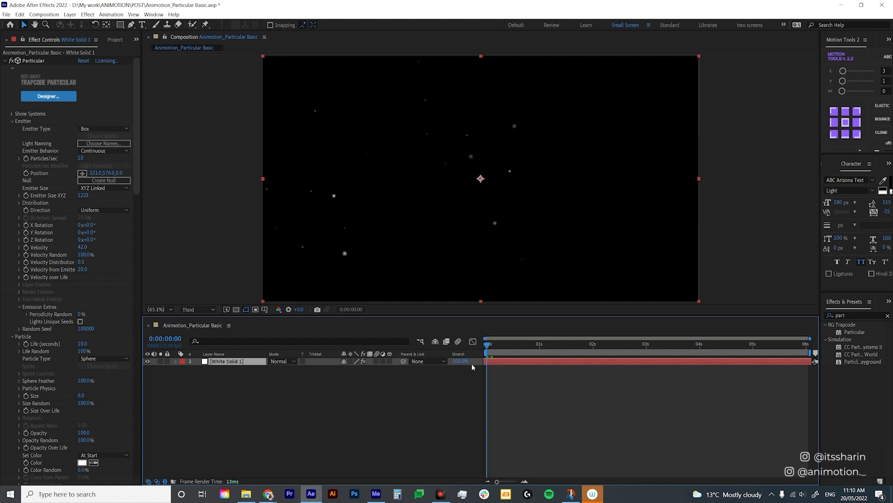
{"action": "key", "text": "space"}
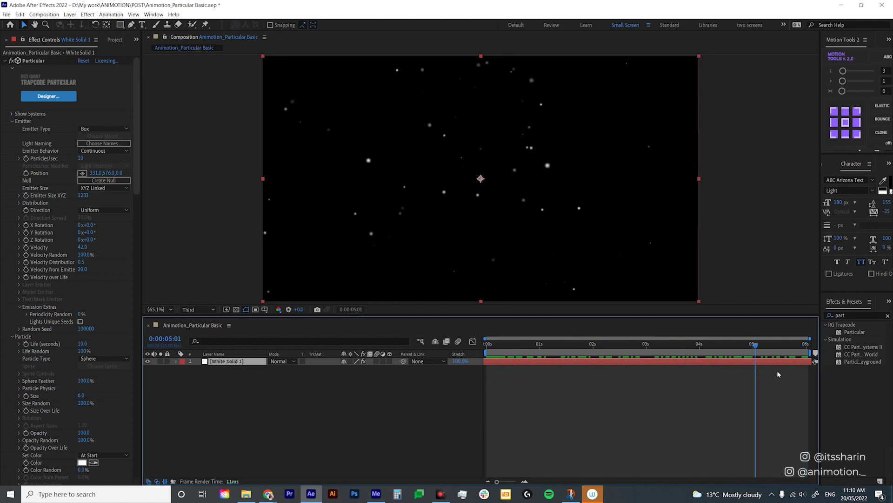
{"action": "key", "text": "space"}
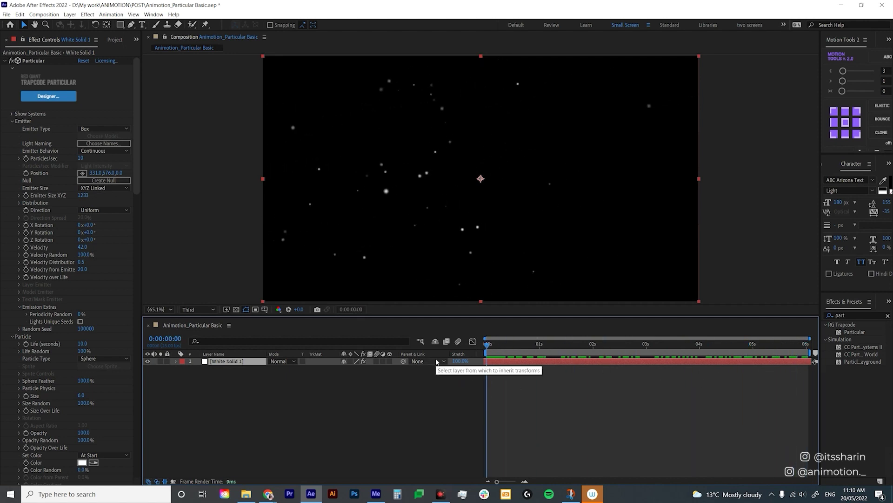